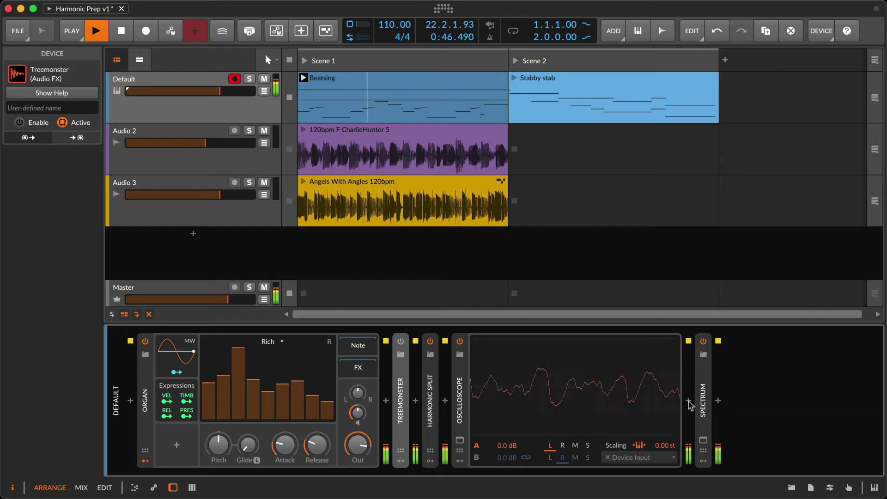
Expand the Spectrum device, collapse the Oscilloscope, and examine the organ's spectrum in the enlarged analyzer view
double_click(702, 402)
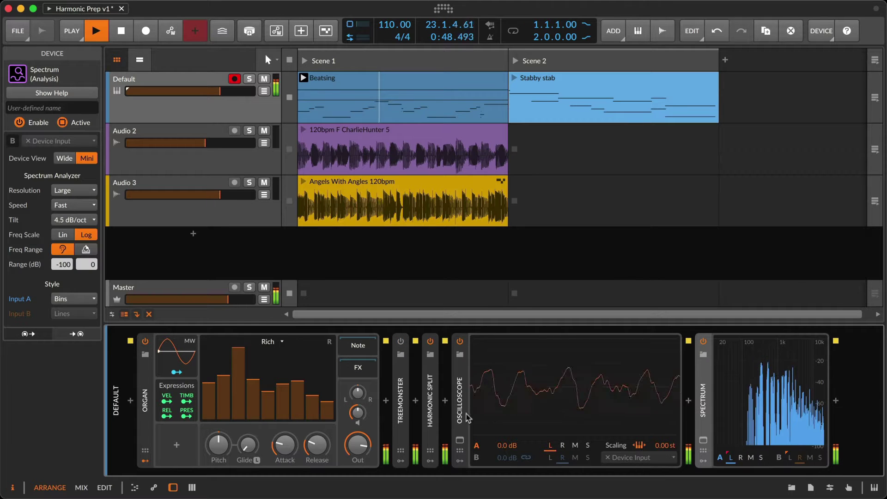
double_click(467, 418)
left_click(492, 441)
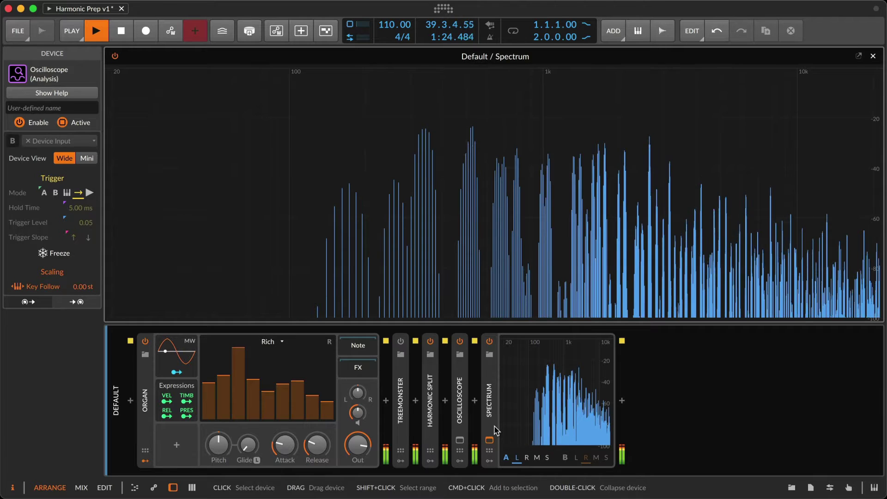
left_click(490, 440)
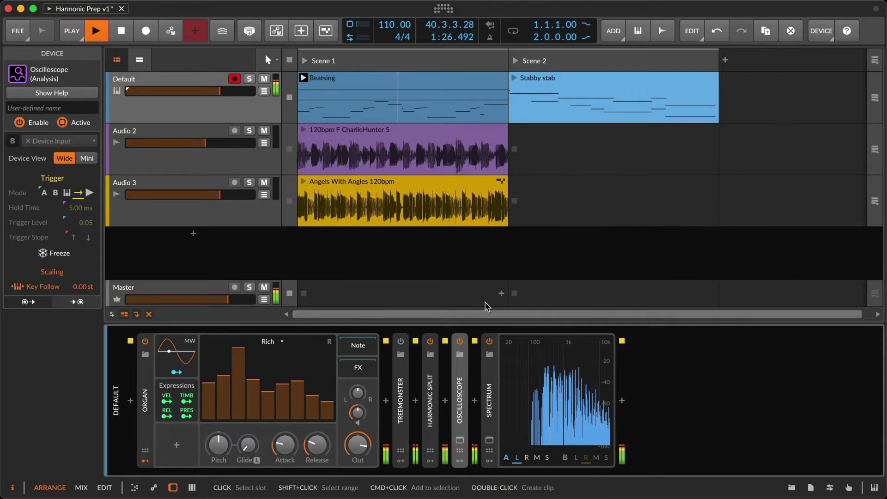
Expand and enable Treemonster on the Default track, play the clip, and reset the Treemonster Mix to its default
key("space")
left_click(196, 88)
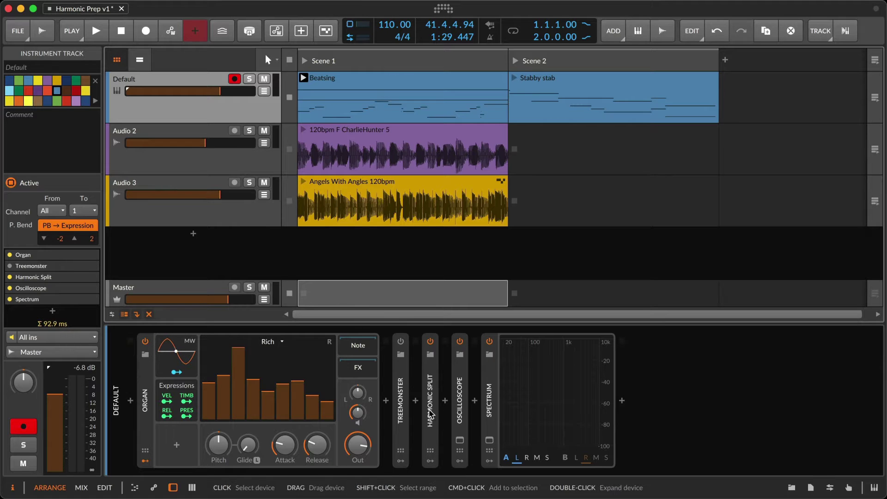
double_click(401, 377)
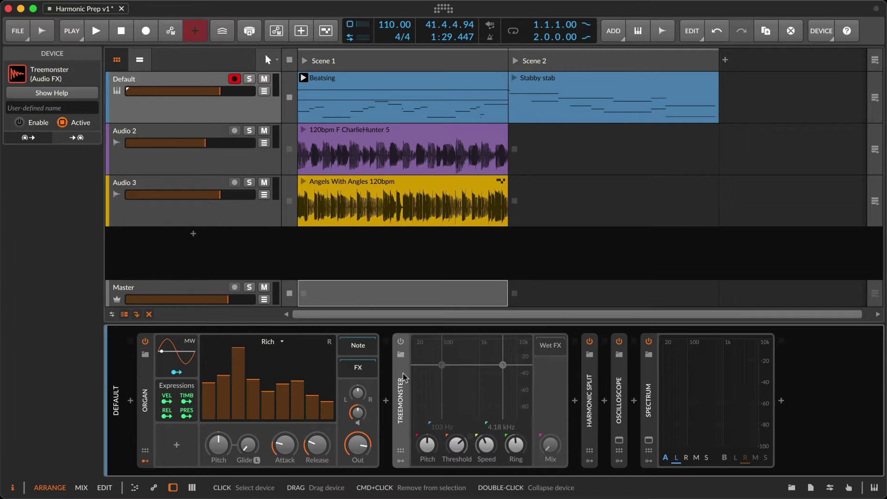
left_click(402, 342)
key("space")
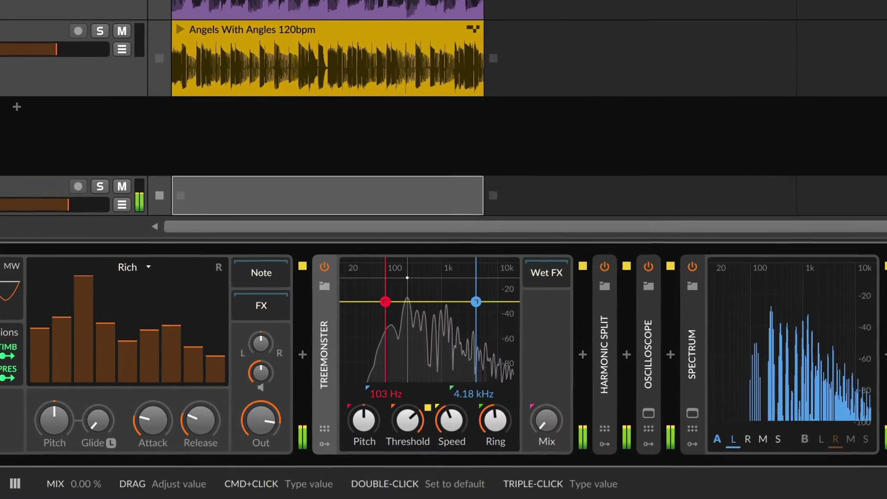
double_click(554, 435)
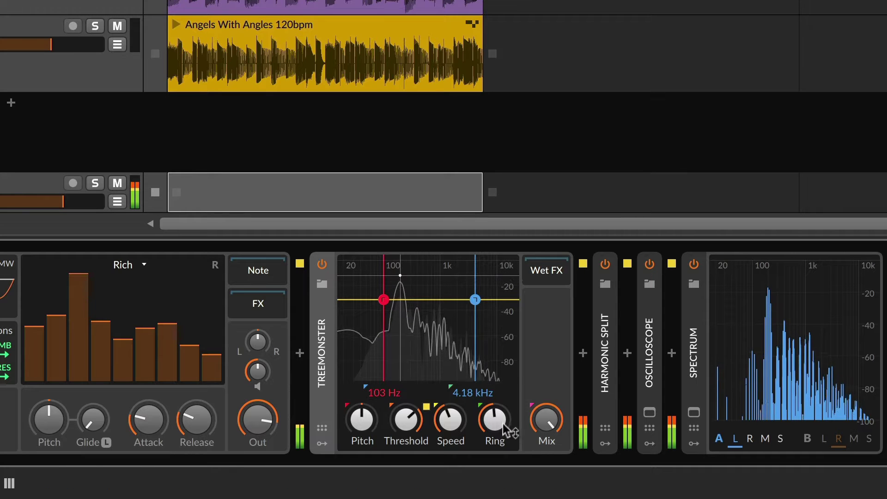
Set Treemonster's Ring blend to 0.00 % and lower its threshold line to about -38 dB, and stop playback
mouse_move(506, 430)
left_mouse_down()
mouse_move(506, 467)
mouse_move(494, 421)
left_mouse_up()
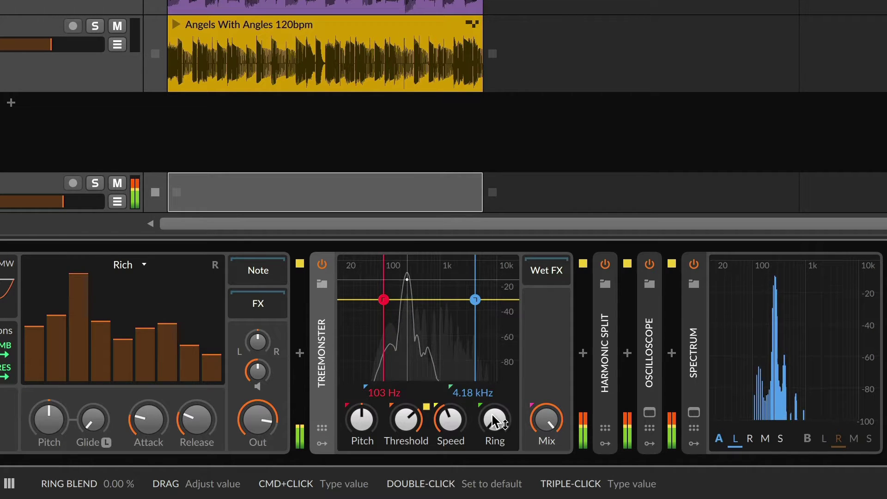
mouse_move(494, 421)
left_mouse_down()
mouse_move(494, 344)
mouse_move(494, 420)
left_mouse_up()
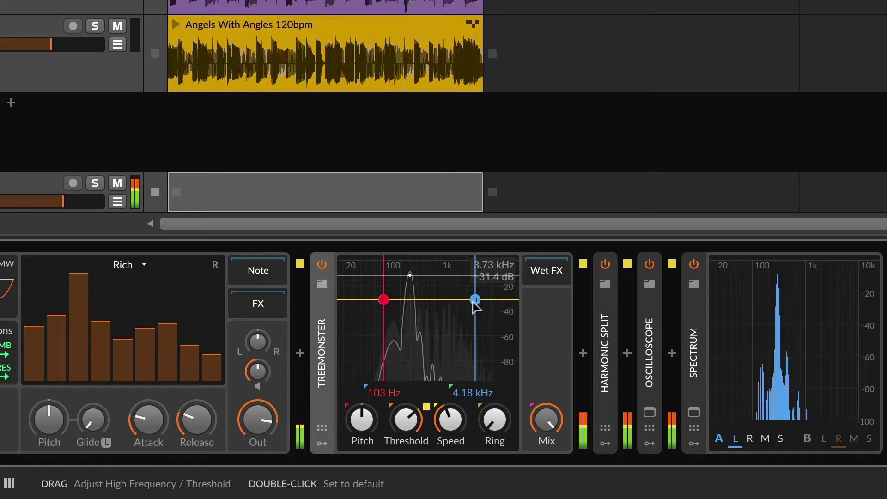
mouse_move(412, 299)
left_mouse_down()
mouse_move(404, 269)
mouse_move(399, 311)
left_mouse_up()
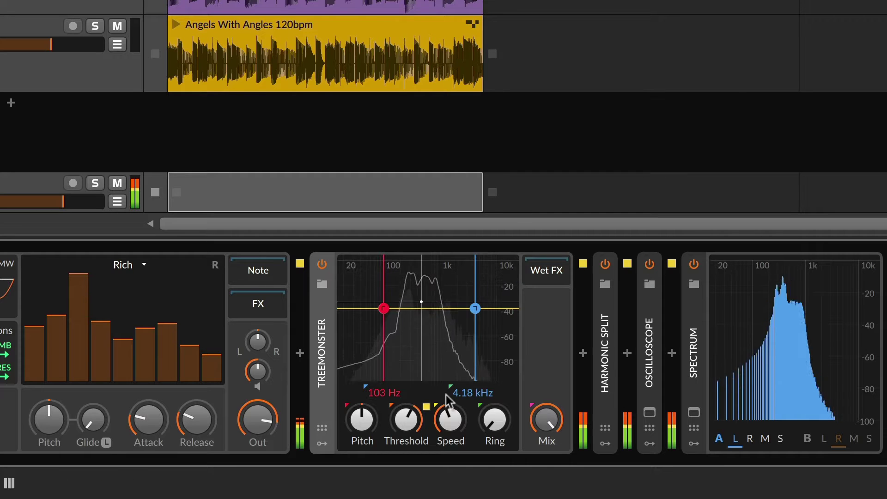
key("space")
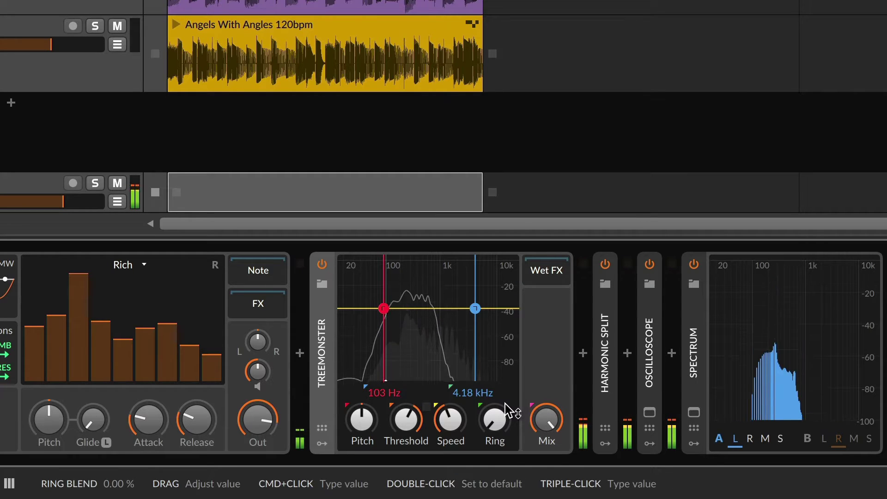
Collapse and disable Treemonster, and expand Harmonic Split with the clip playing
double_click(327, 315)
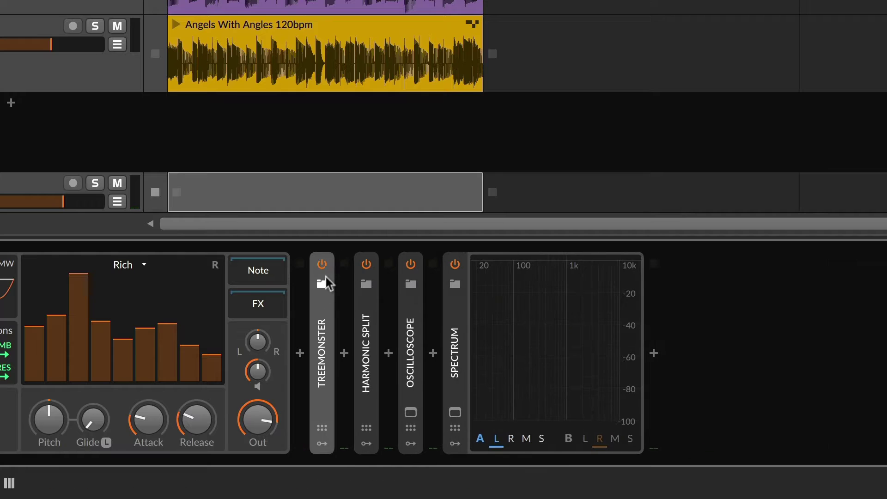
double_click(367, 340)
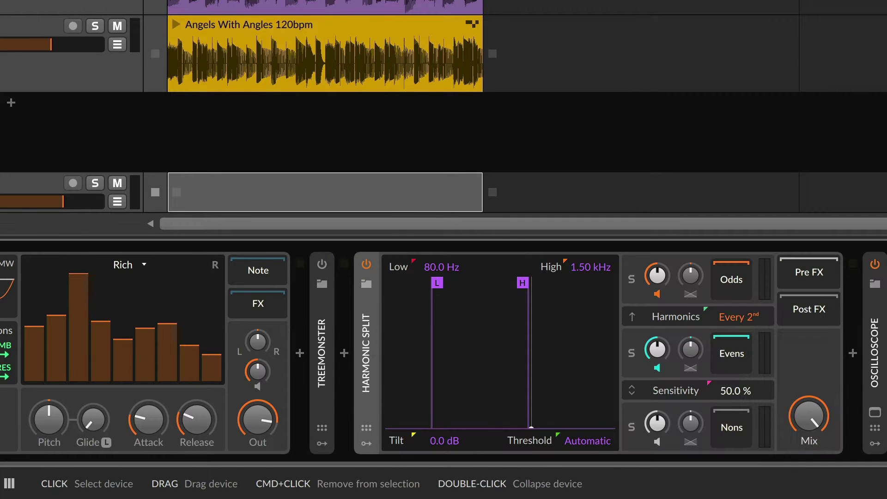
key("space")
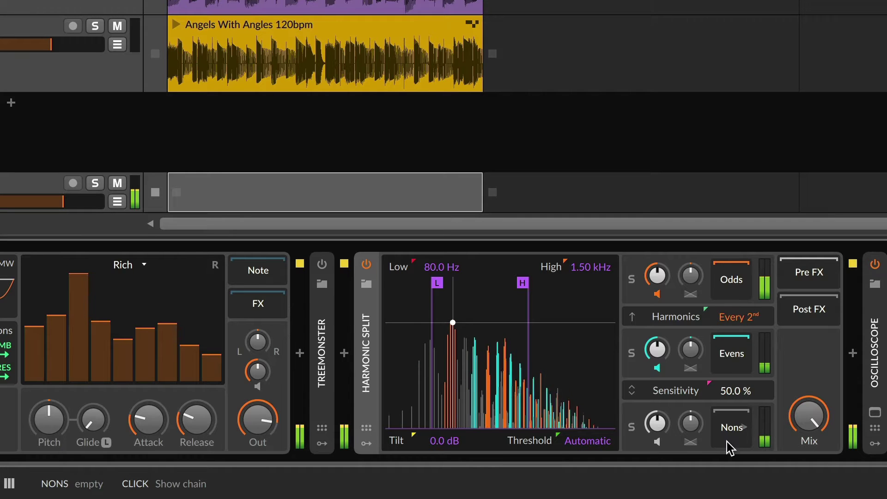
Audition Harmonic Split's Nons channel in solo, trying Sensitivity at 1.00 % and again at 50.0 %, and release the solo
left_click(631, 426)
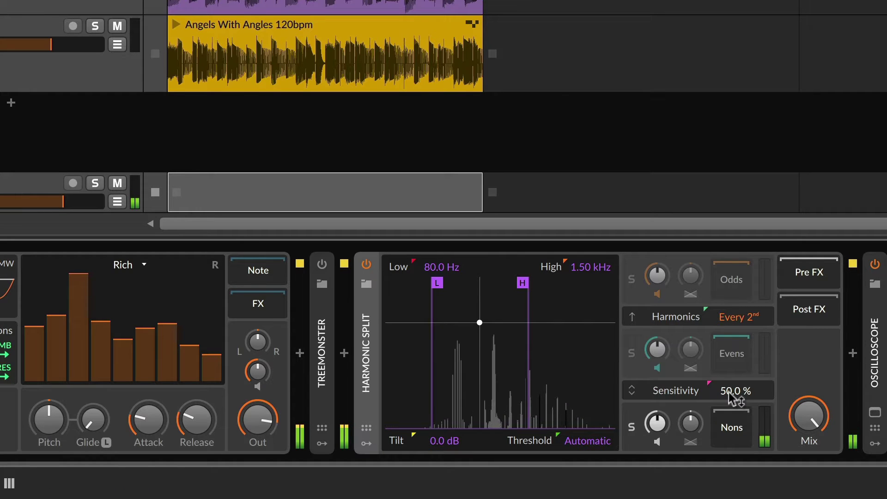
mouse_move(737, 390)
left_mouse_down()
mouse_move(737, 365)
mouse_move(736, 392)
left_mouse_up()
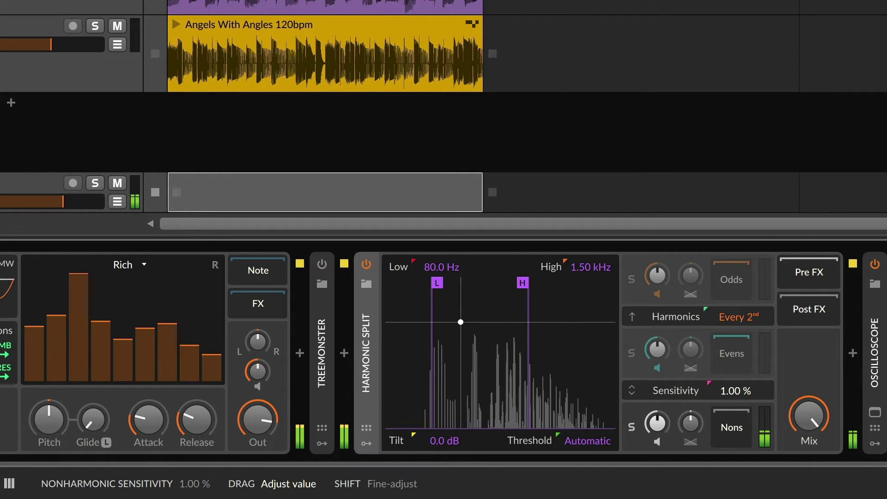
left_click_drag(735, 393, 735, 396)
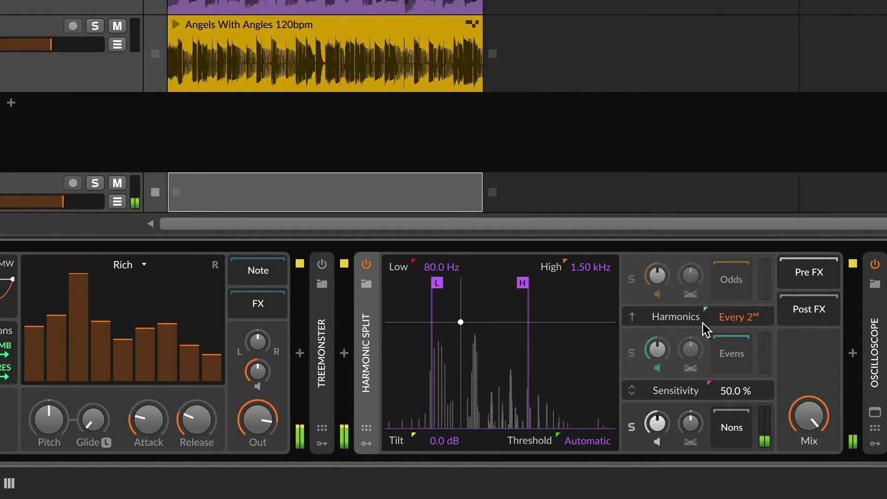
left_click(634, 430)
left_click(636, 434)
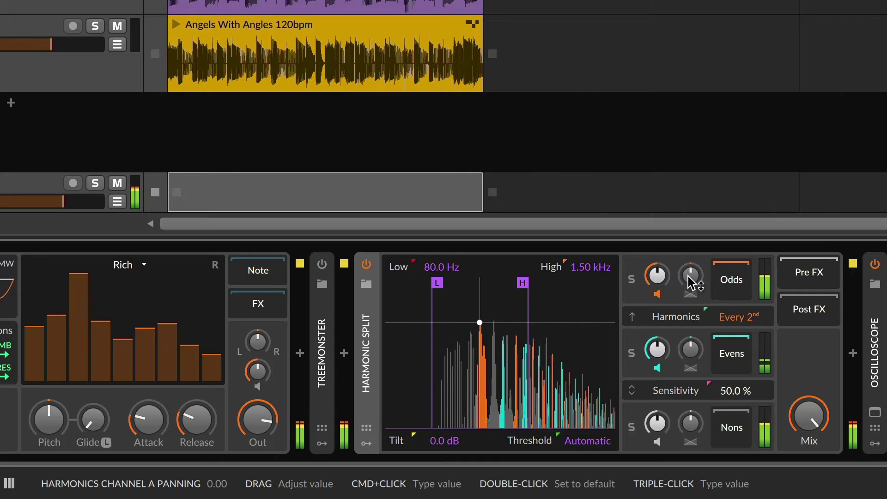
Briefly solo the Odds channel, and pan Odds left to about -0.71 and Evens to the right
left_click(631, 280)
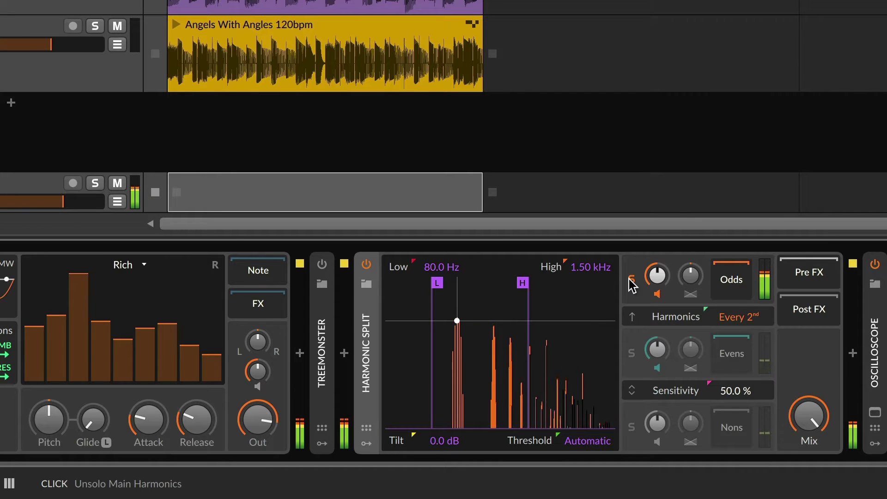
left_click(631, 280)
left_click_drag(690, 276, 695, 285)
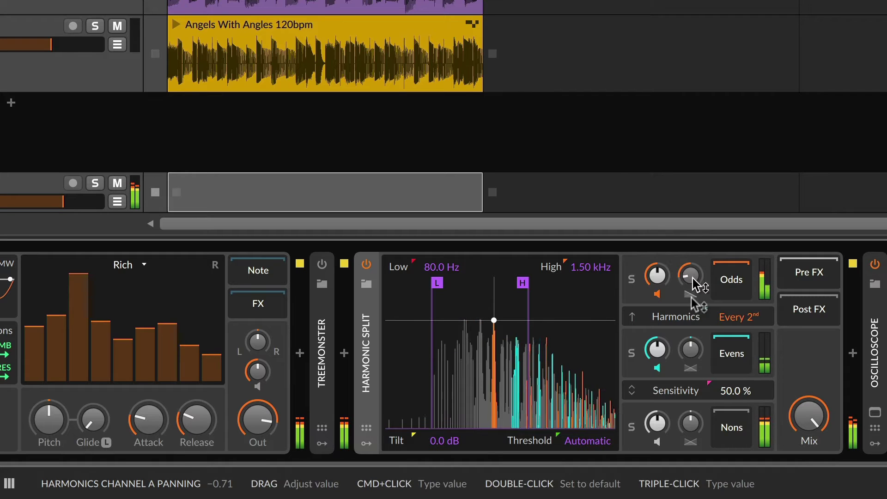
left_click_drag(690, 350, 690, 340)
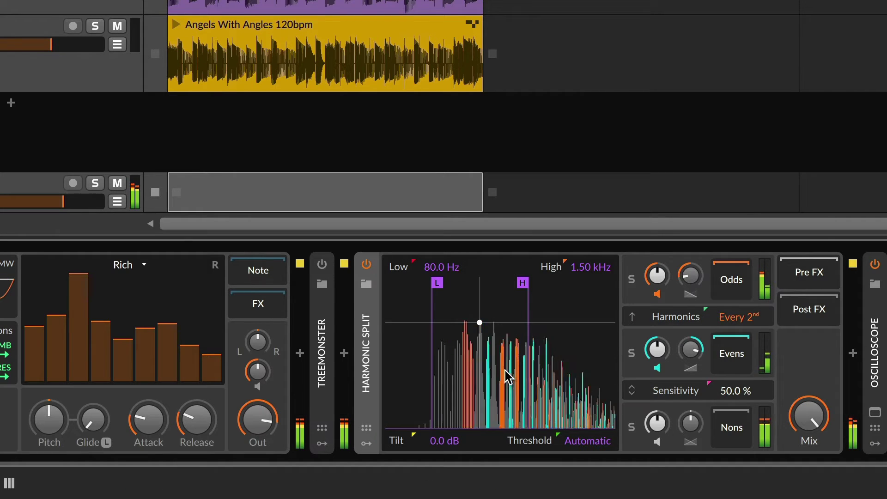
Dip the Organ's Primary (8') drawbar to about -33.3 dB and restore it, slightly raise the fifth drawbar, and stop playback
left_click_drag(79, 276, 79, 340)
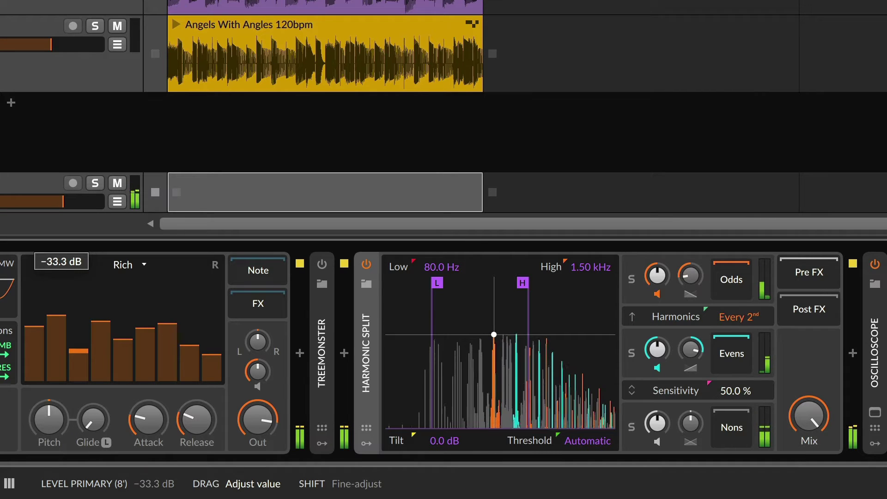
left_click_drag(78, 351, 78, 273)
mouse_move(123, 342)
left_mouse_down()
mouse_move(123, 277)
mouse_move(123, 329)
left_mouse_up()
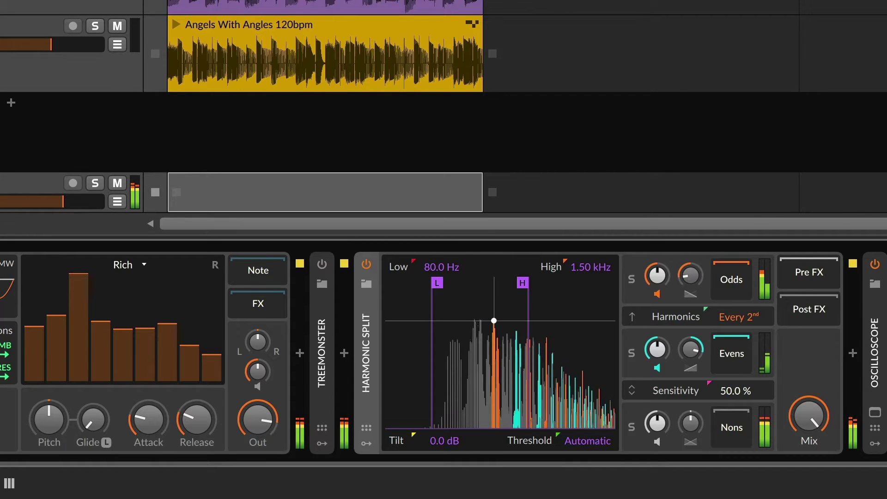
key("space")
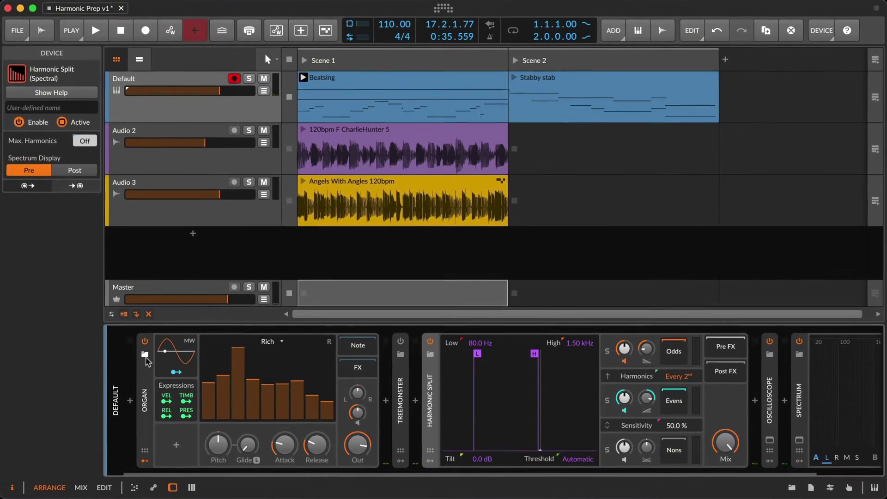
Browse replacement instrument presets for the Organ across all devices, filtered to the creator of the PowerSynth presets
left_click(130, 350)
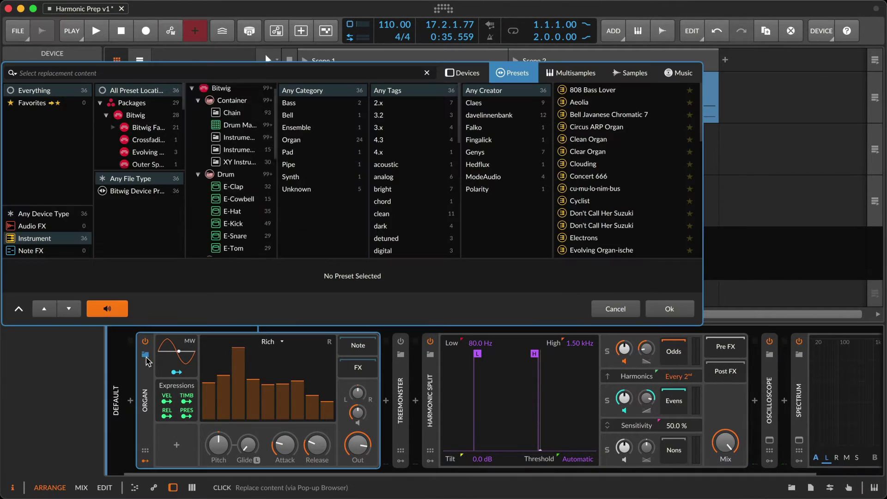
left_click(458, 73)
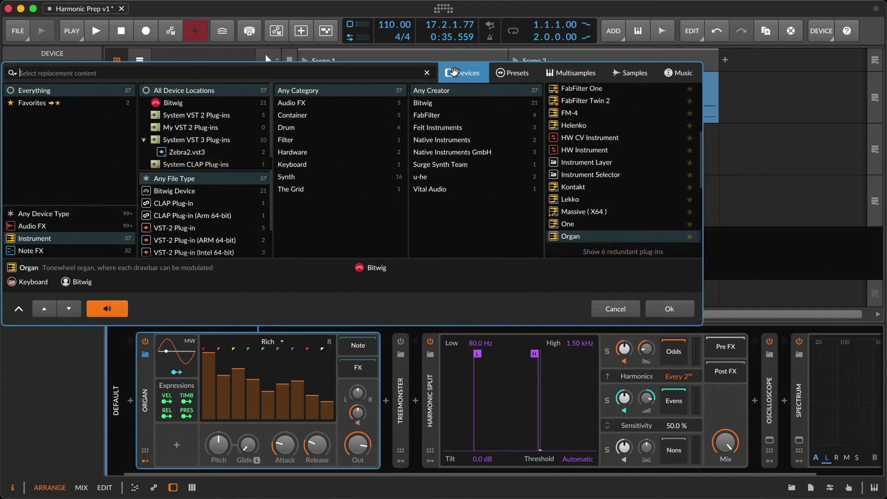
left_click(500, 73)
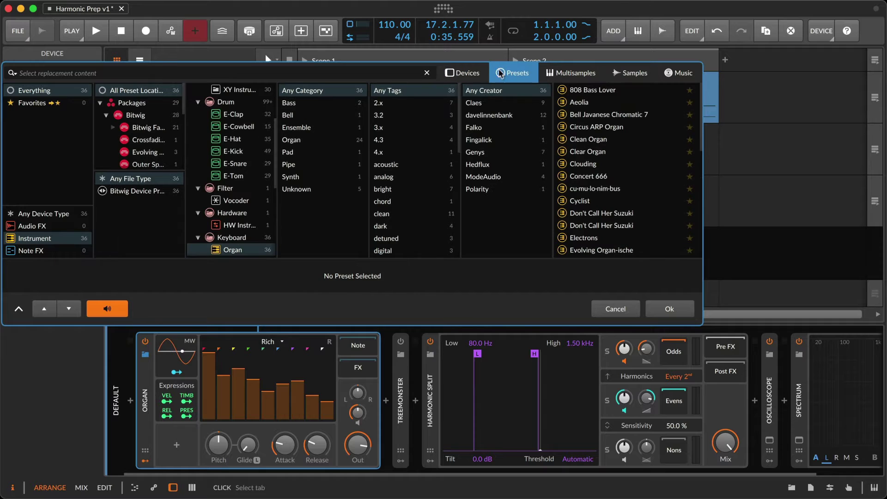
scroll(242, 97, "up", 3)
left_click(241, 94)
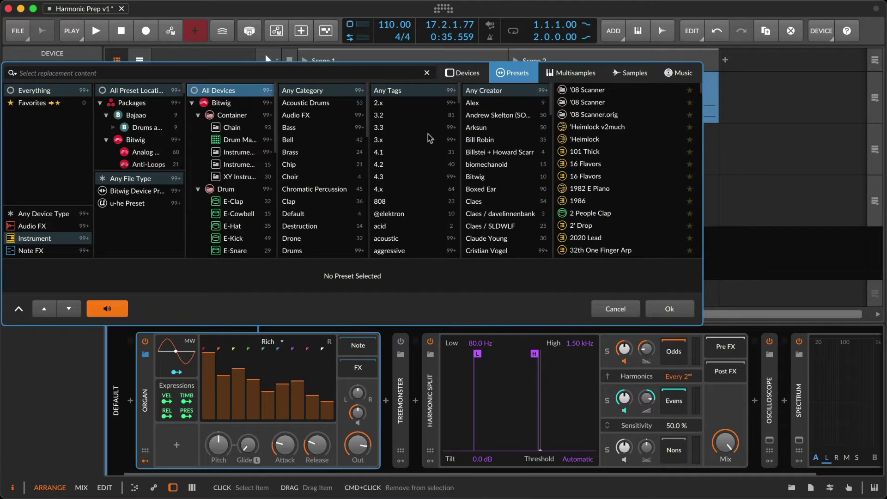
scroll(483, 225, "down", 5)
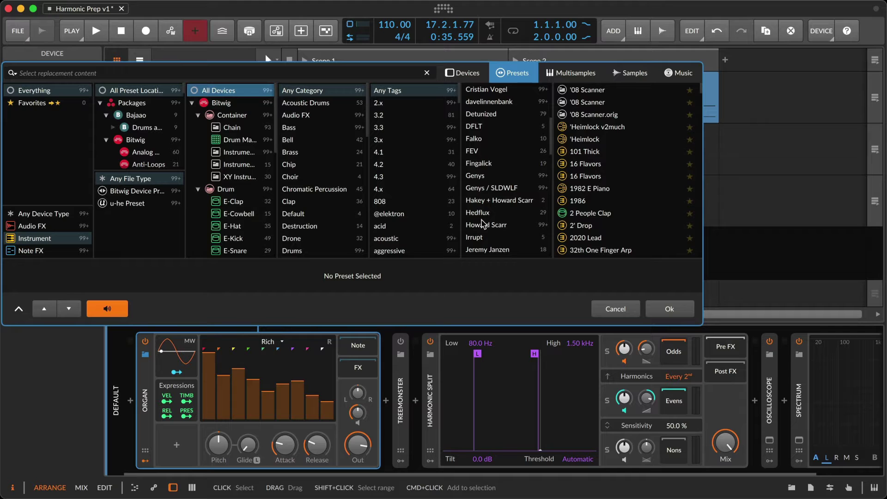
scroll(483, 225, "down", 1)
left_click(482, 237)
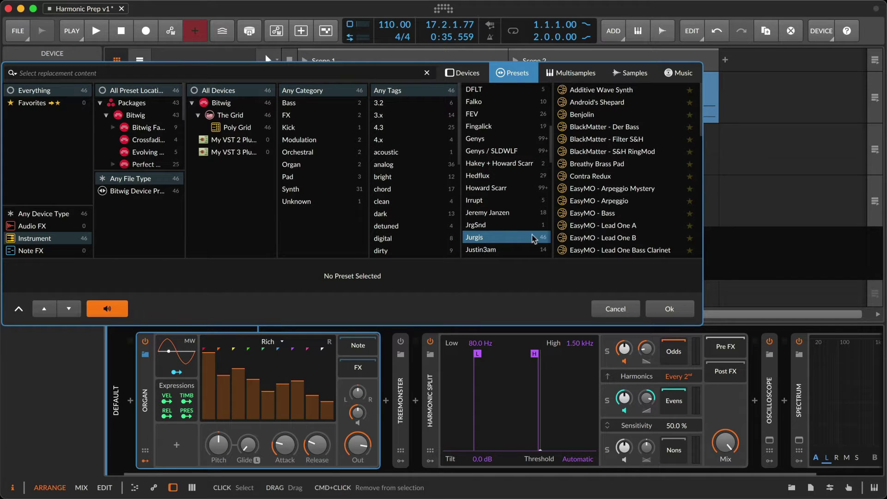
Replace the Organ with the preset "PowerSynth - Not just a Pad Sound"
scroll(624, 211, "down", 5)
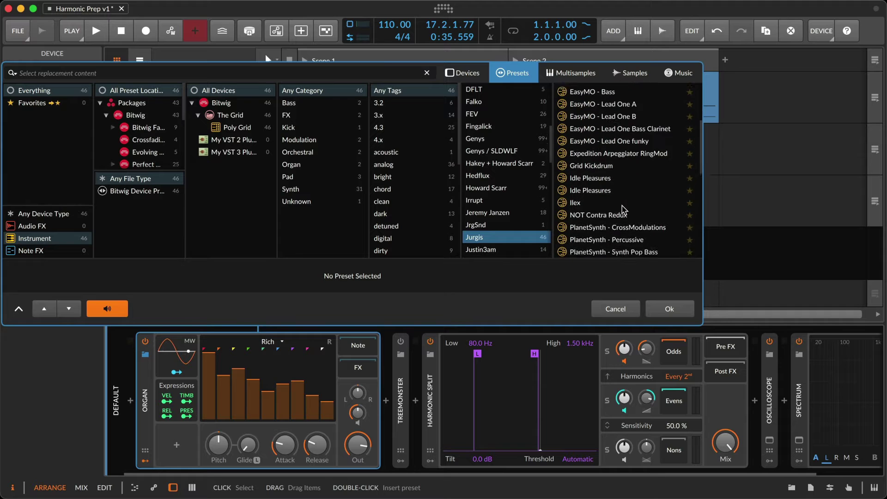
scroll(623, 211, "down", 3)
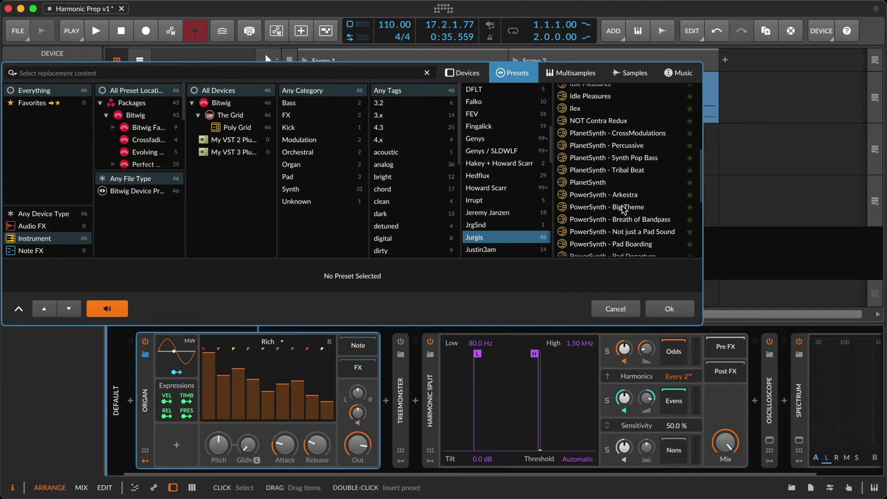
left_click(627, 232)
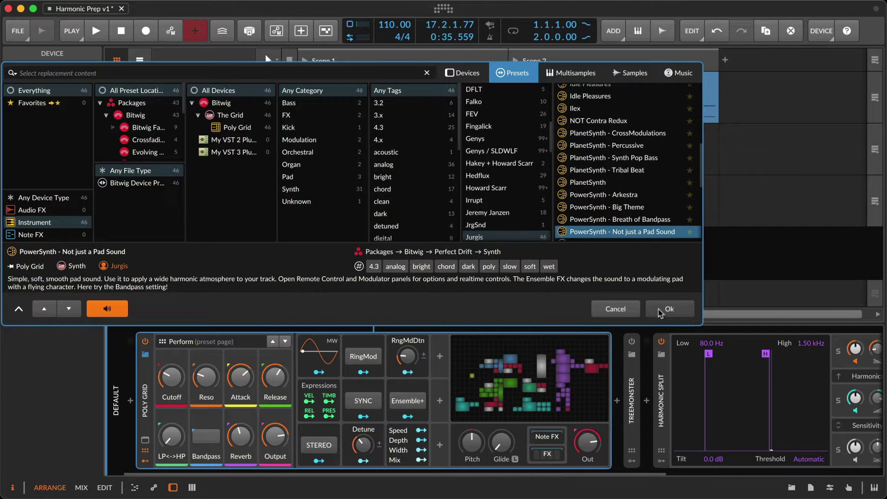
left_click(660, 310)
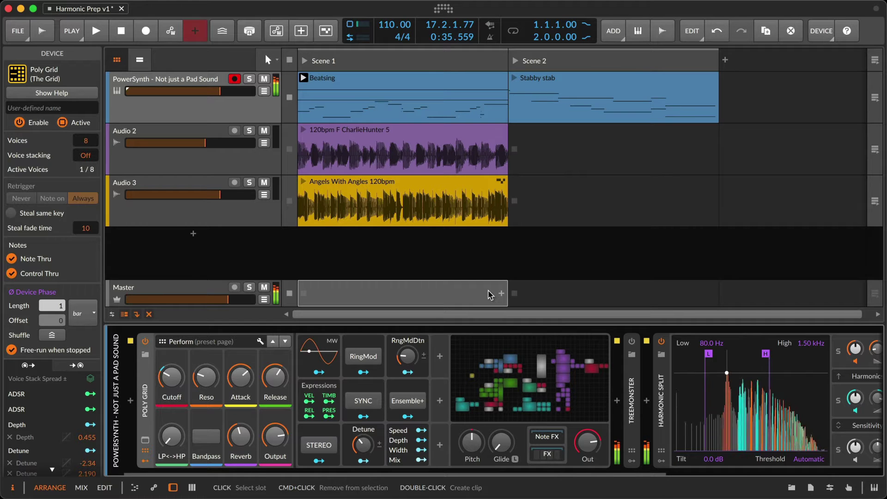
scroll(562, 379, "right", 3)
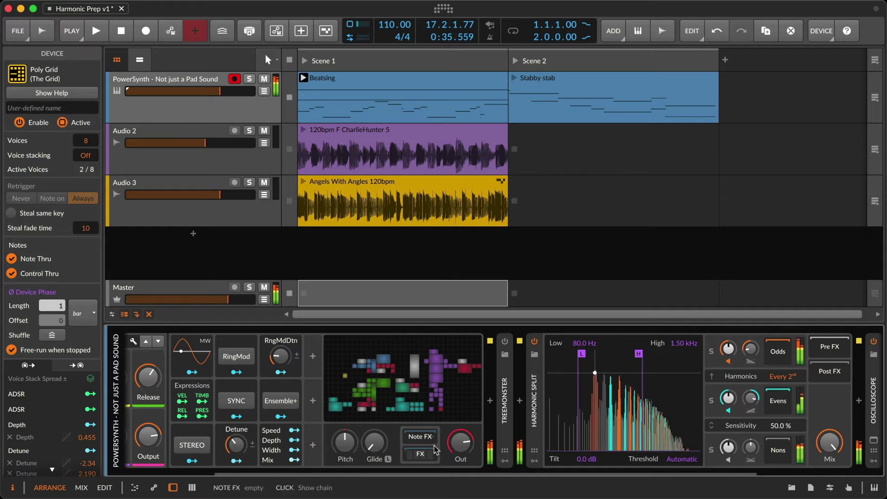
Inspect the effects in the synth's FX chain and collapse the chain again
left_click(420, 453)
scroll(420, 455, "right", 5)
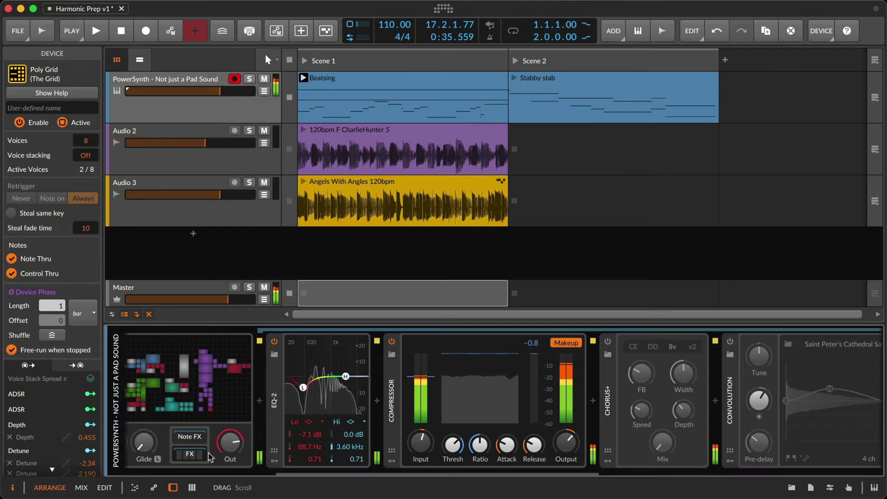
left_click(189, 454)
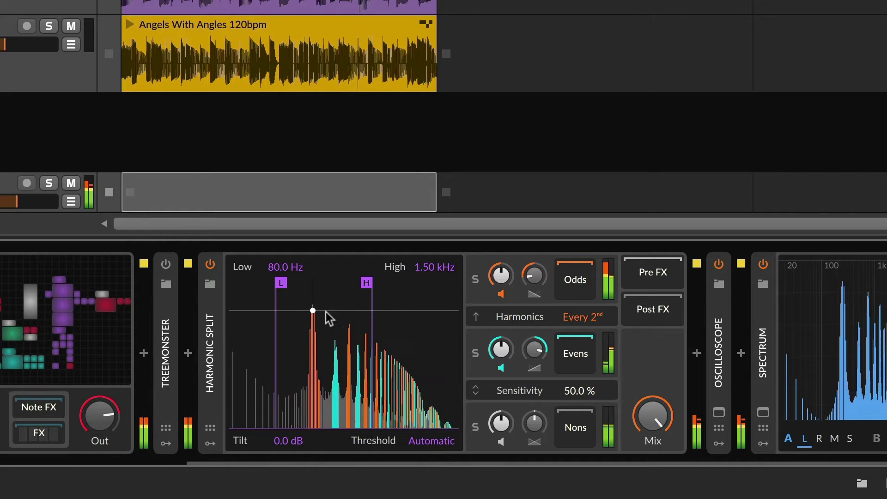
Reset the Evens and Odds panning to centre and solo the Odds channel in Harmonic Split
double_click(537, 356)
double_click(536, 277)
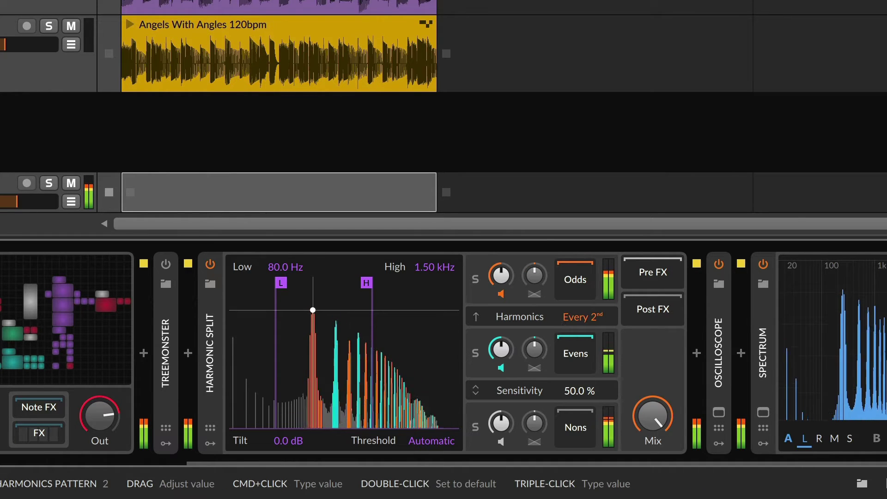
left_click(475, 283)
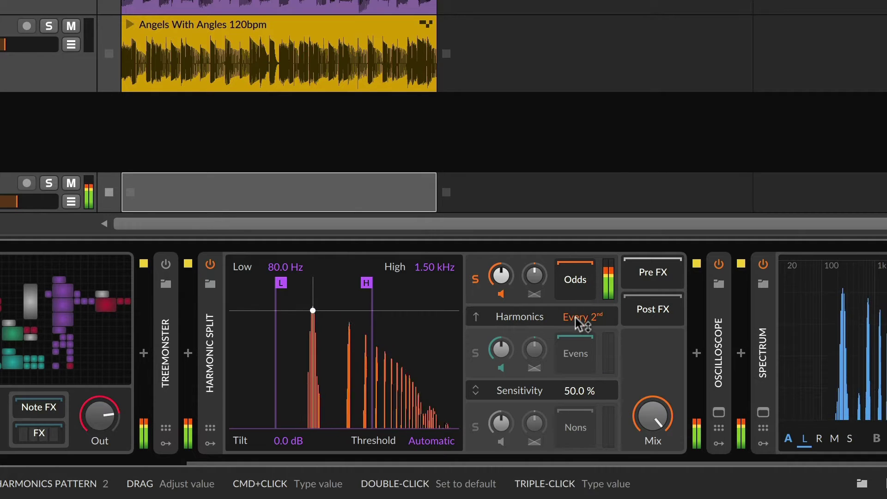
Try the harmonics pattern at Every 5th, set it to Fundamental, and raise the detection low-cut to 94.7 Hz
left_click_drag(582, 317, 582, 292)
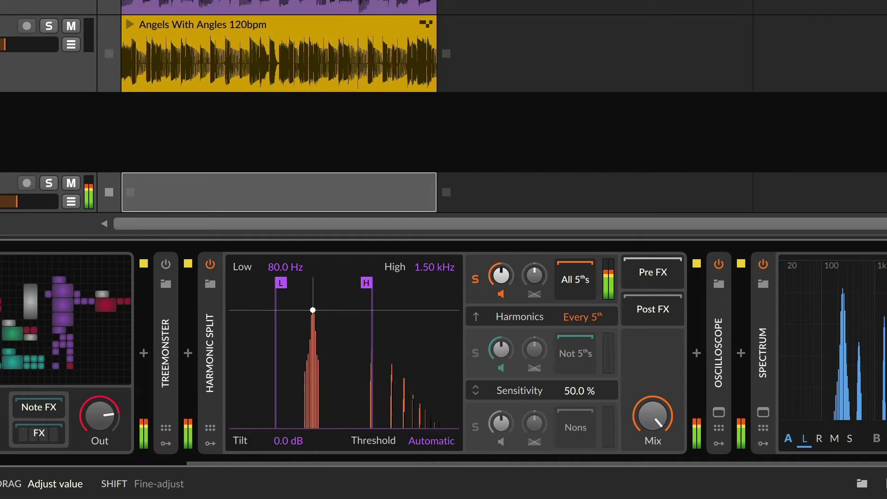
left_click_drag(582, 317, 582, 339)
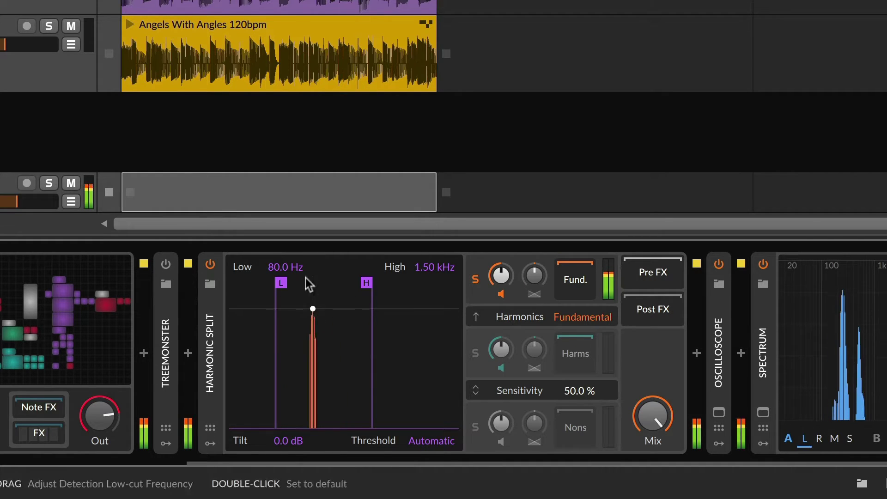
mouse_move(286, 288)
left_mouse_down()
mouse_move(237, 287)
mouse_move(372, 297)
mouse_move(271, 293)
mouse_move(290, 294)
left_mouse_up()
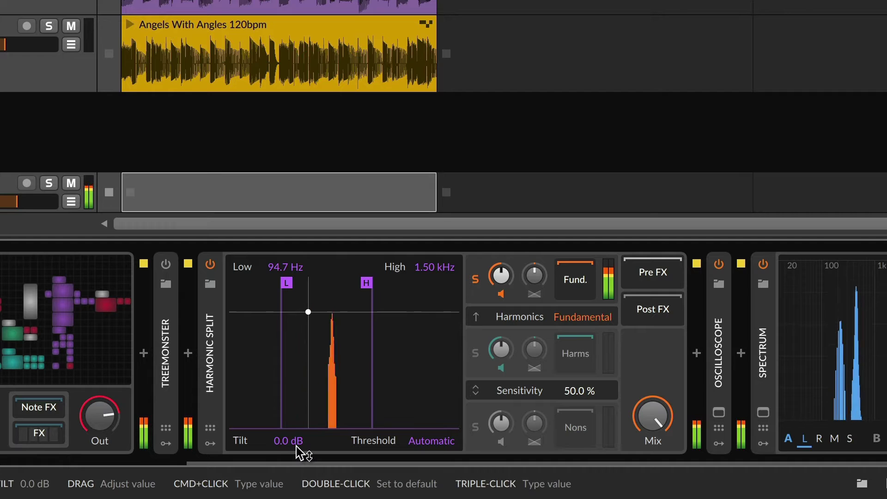
Unsolo the Fundamental channel and set Harmonic Split's detection tilt to -12.0 dB
left_click(475, 279)
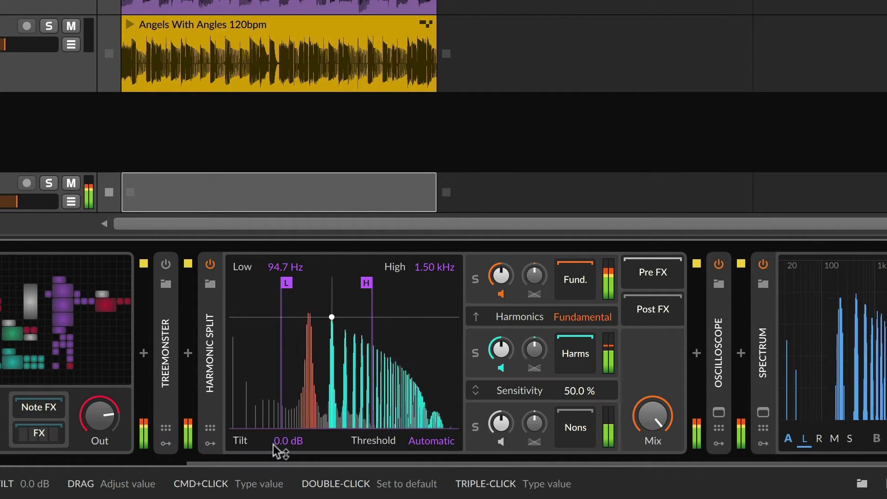
left_click_drag(286, 451, 287, 397)
left_click_drag(331, 326, 308, 296)
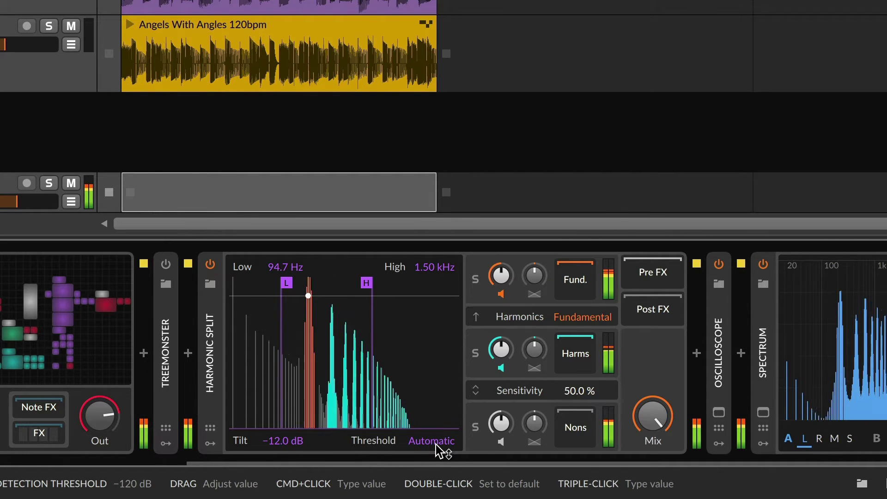
Try a detection threshold of -23.8 dB, solo the Fundamental channel, and lower the threshold to -32.8 dB
left_click_drag(440, 448, 426, 314)
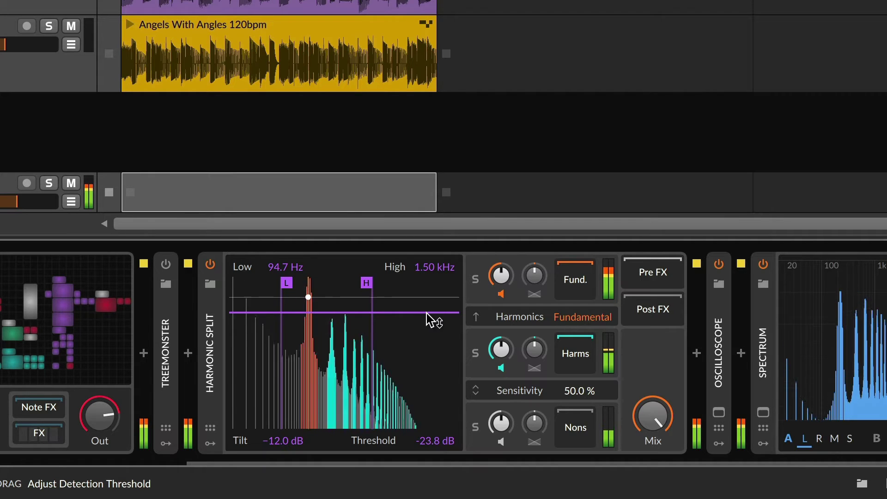
left_click(475, 279)
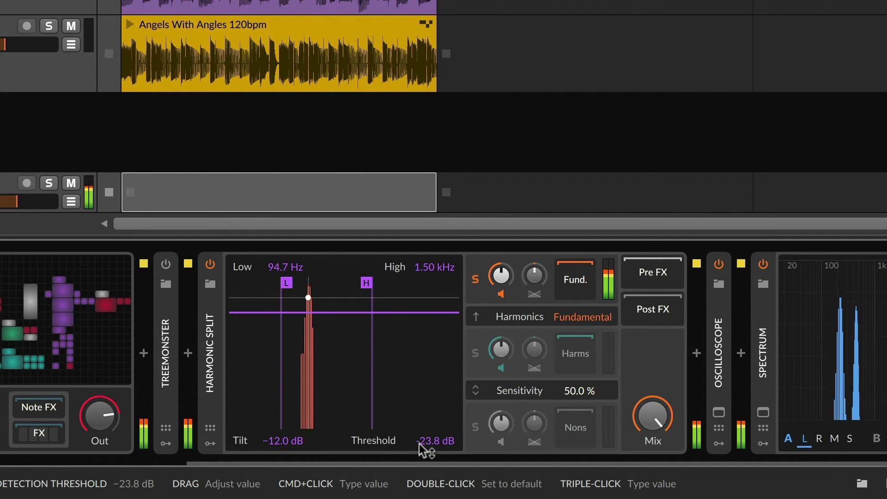
left_click_drag(428, 443, 428, 473)
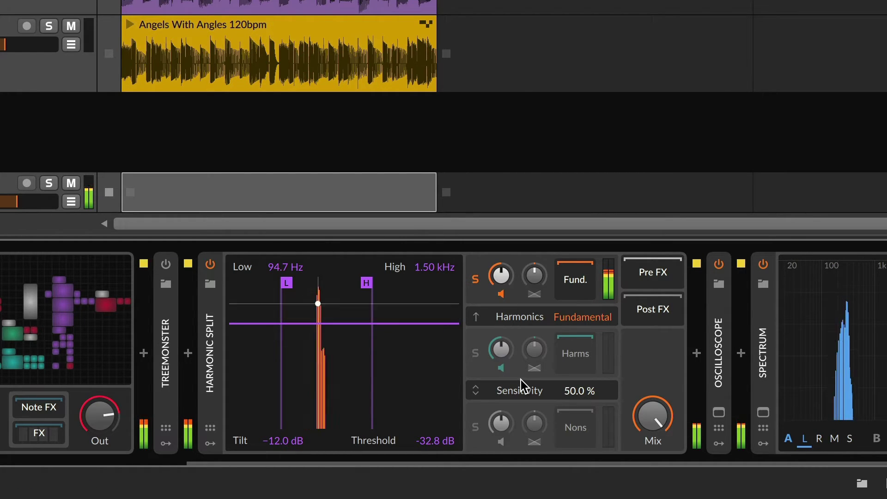
Set the harmonics pattern to Every 5th, compare Not 5ths with All 5ths in solo, and restart playback with All 5ths soloed
left_click_drag(578, 322, 578, 318)
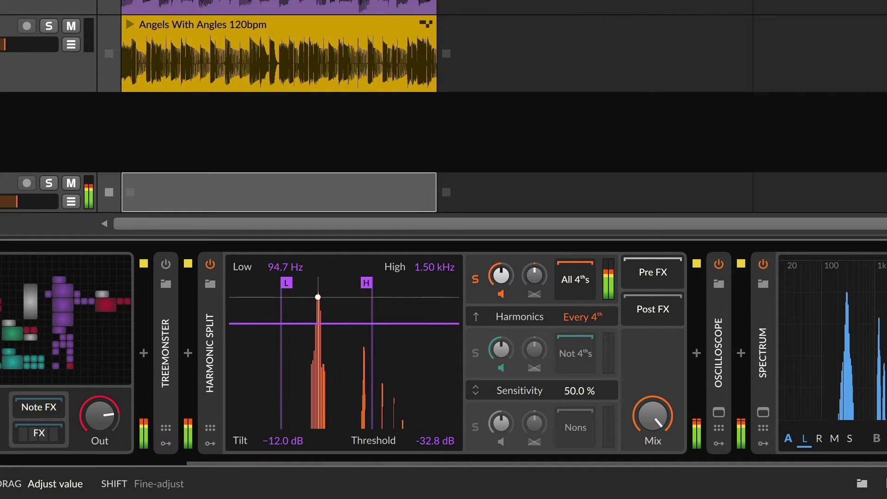
left_click_drag(577, 318, 580, 331)
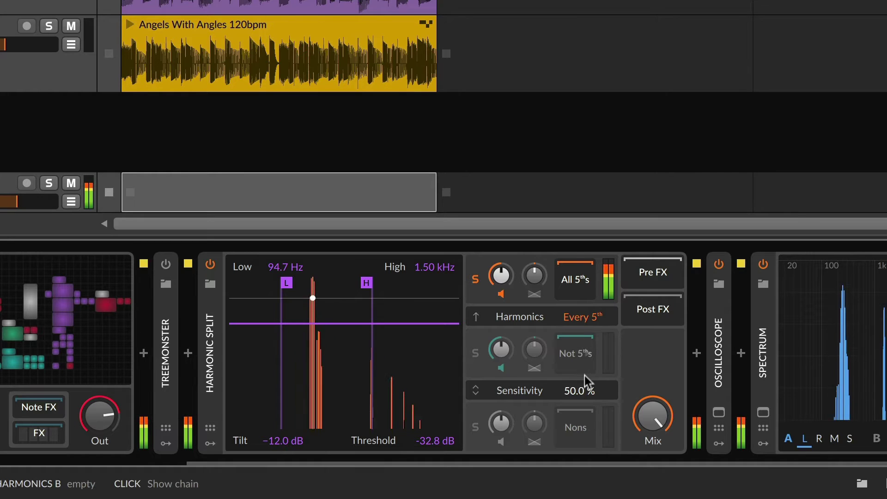
left_click(472, 355)
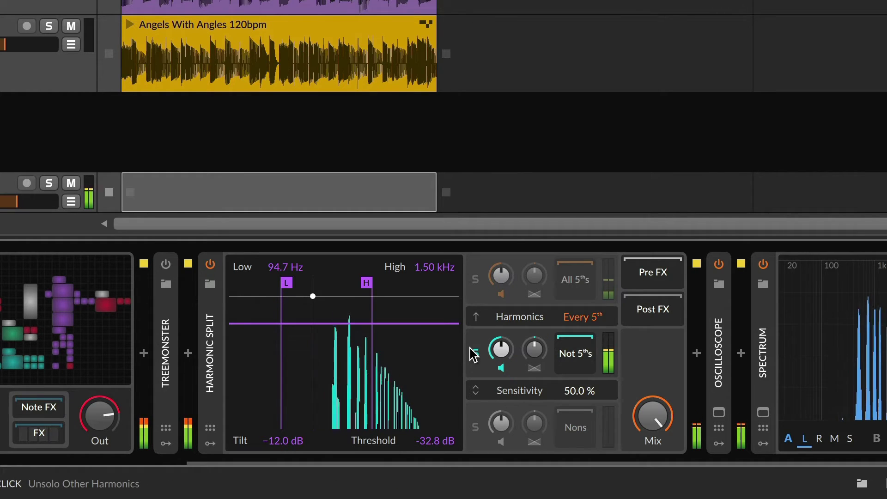
left_click(477, 279)
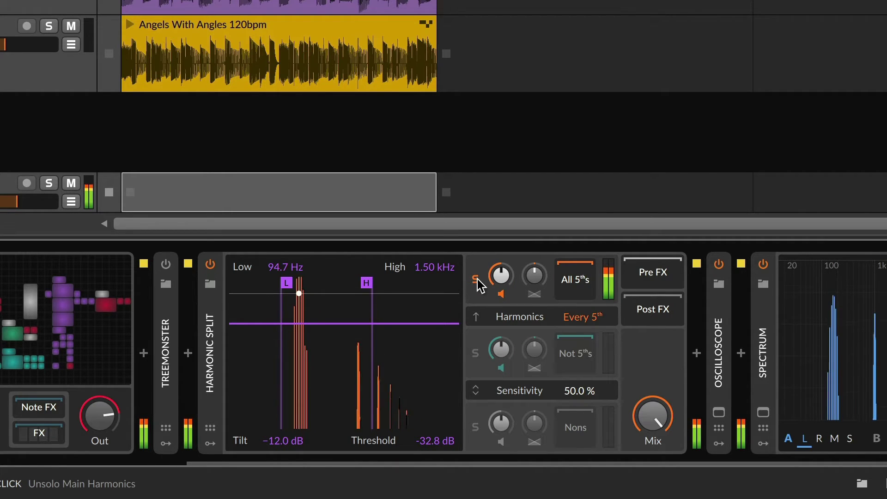
key("space")
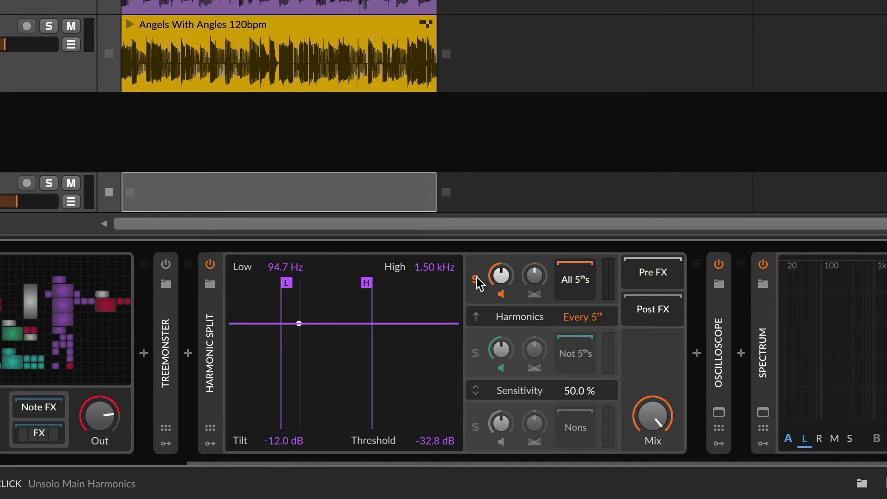
key("space")
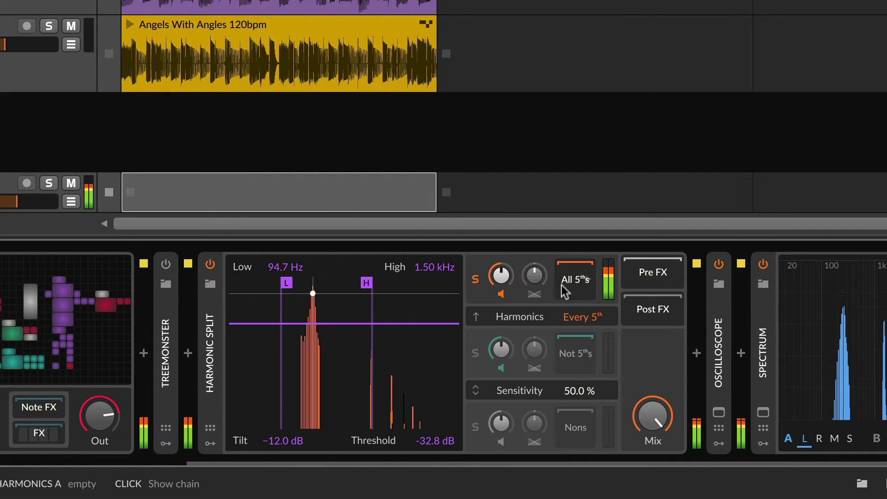
Insert a Saturator from the Distortion category into the All 5ths chain
left_click(584, 279)
left_click(696, 354)
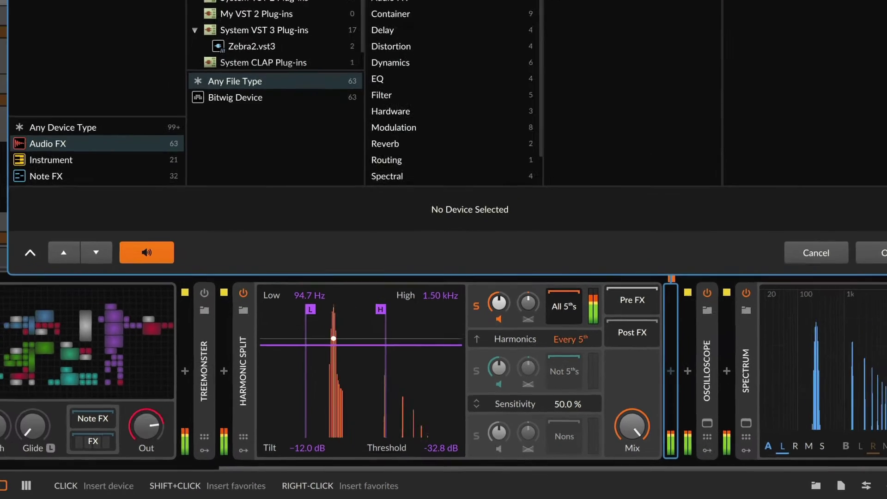
left_click(428, 86)
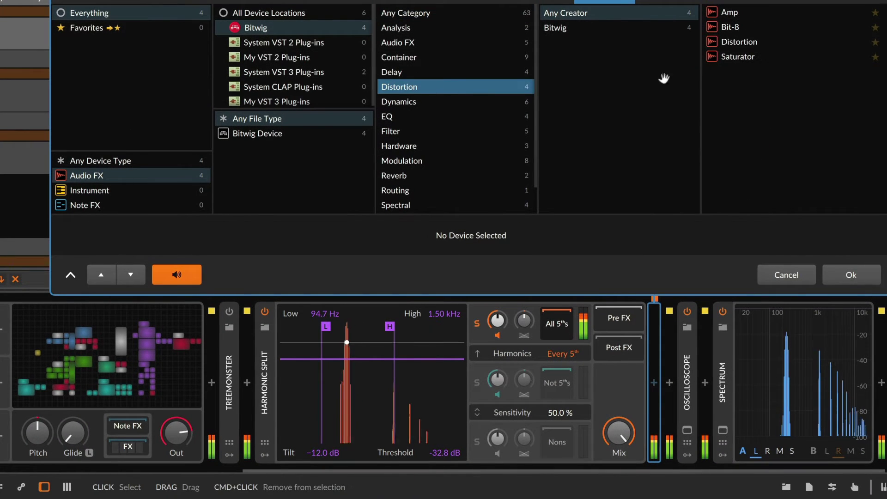
double_click(732, 57)
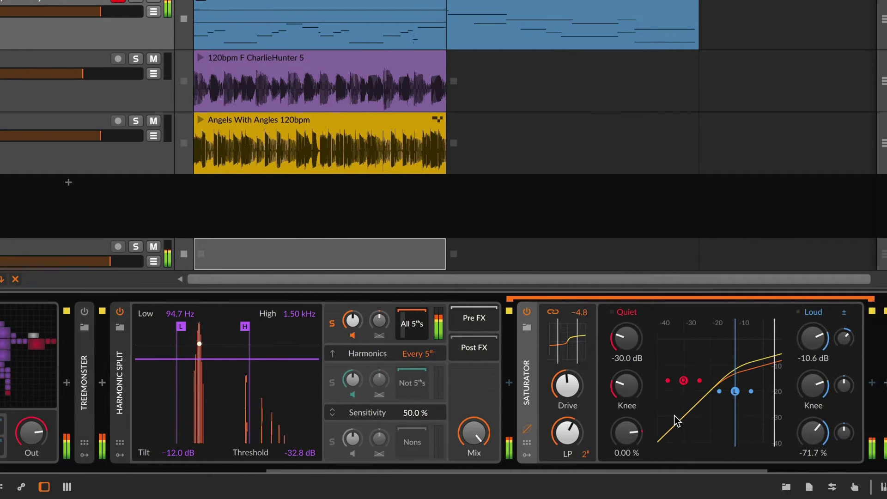
Raise the Saturator's drive slightly, steepen its low-pass filter, and raise the low-pass cutoff to about 4.91 kHz
left_click_drag(570, 388, 569, 375)
left_click(568, 432)
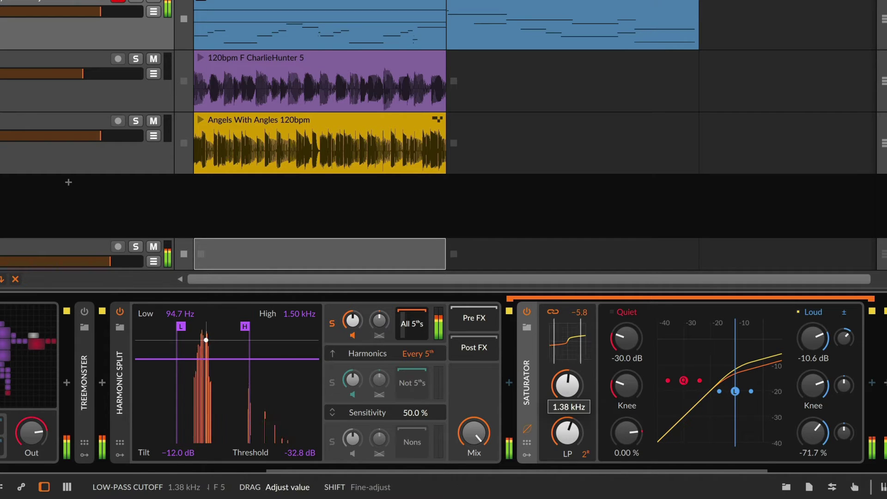
left_click(589, 454)
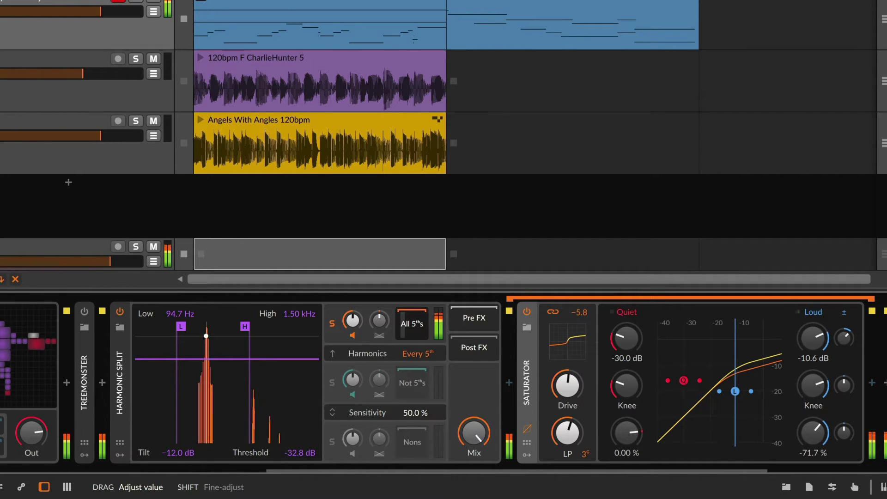
left_click_drag(567, 431, 567, 391)
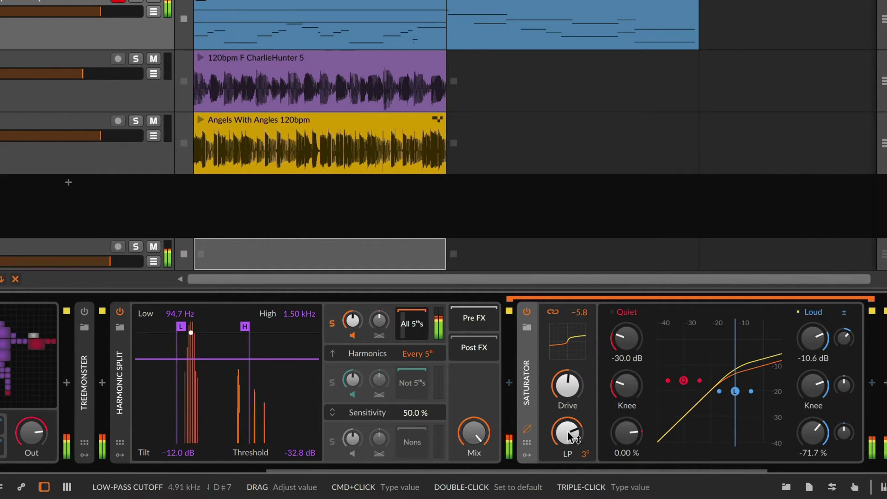
Solo the Not 5ths channel instead of All 5ths and insert a Chorus+ into its chain
left_click(332, 324)
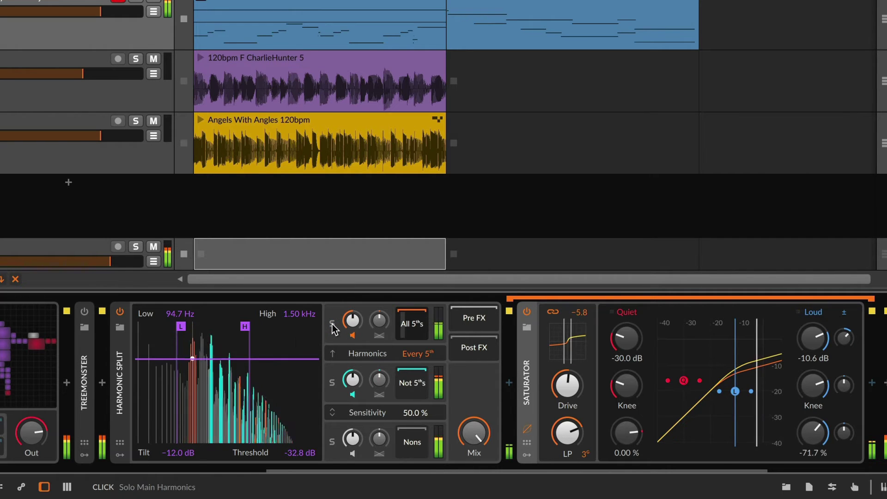
left_click(332, 383)
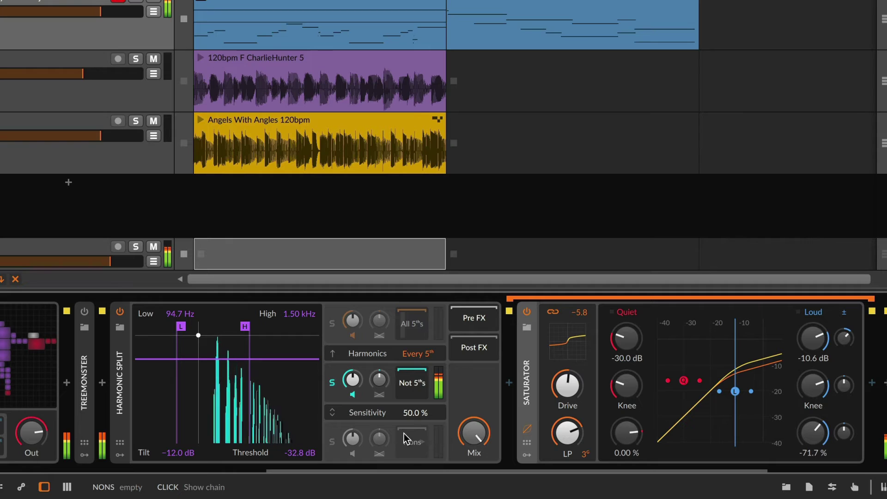
left_click(412, 388)
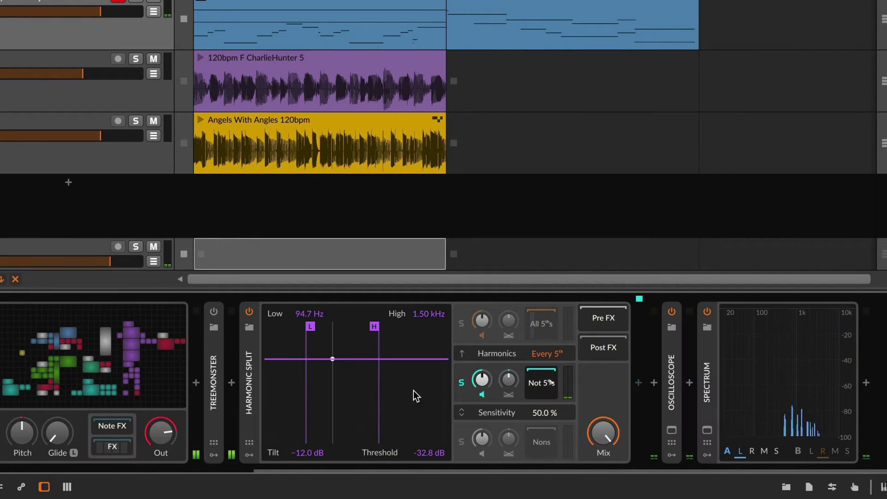
left_click(639, 382)
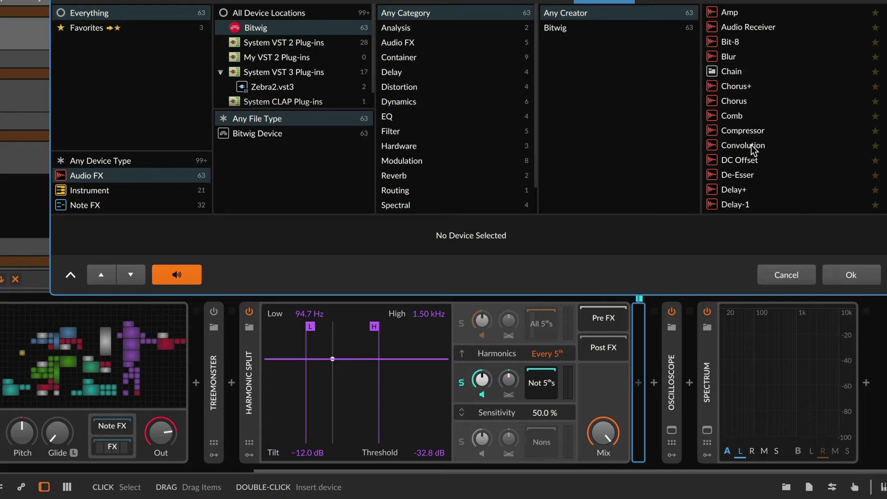
left_click(748, 85)
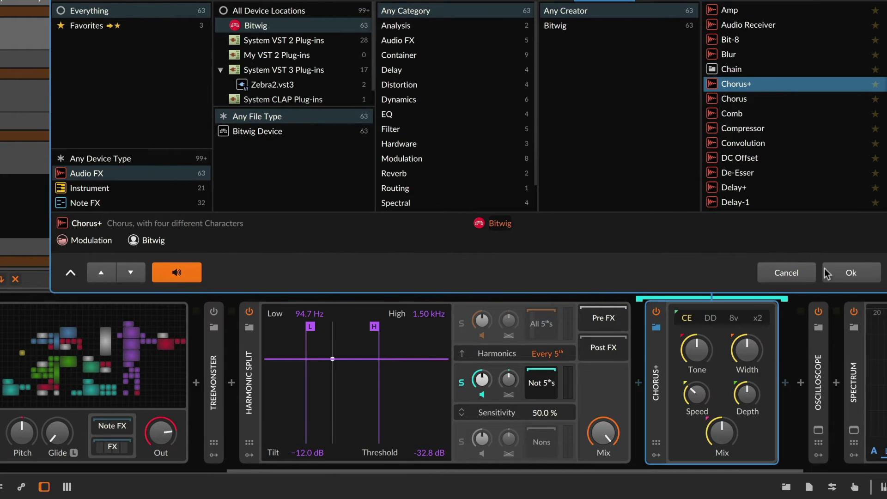
left_click(836, 273)
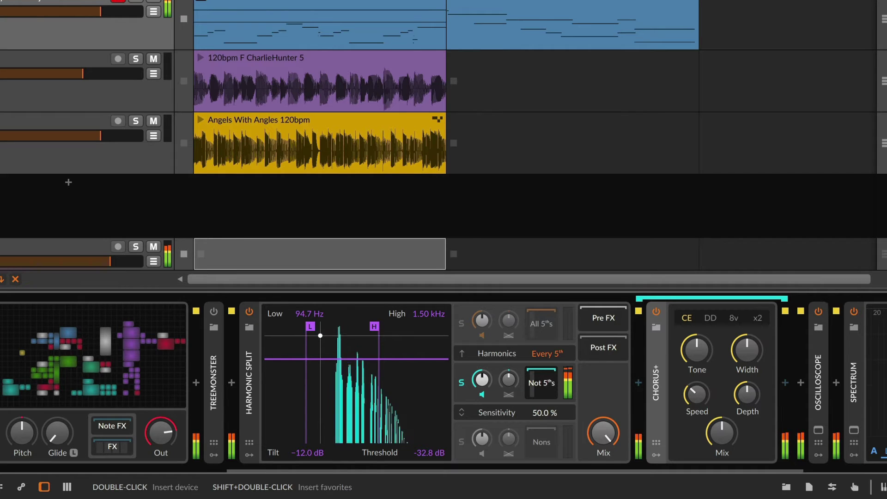
Switch the Chorus+ character to DD and adjust its speed, time, balance and depth
left_click(711, 319)
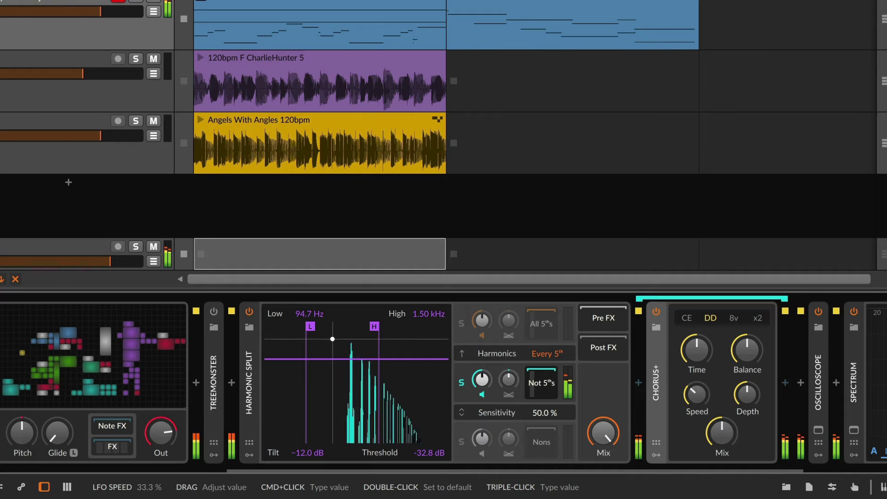
left_click_drag(695, 391, 745, 357)
left_click_drag(747, 394, 747, 400)
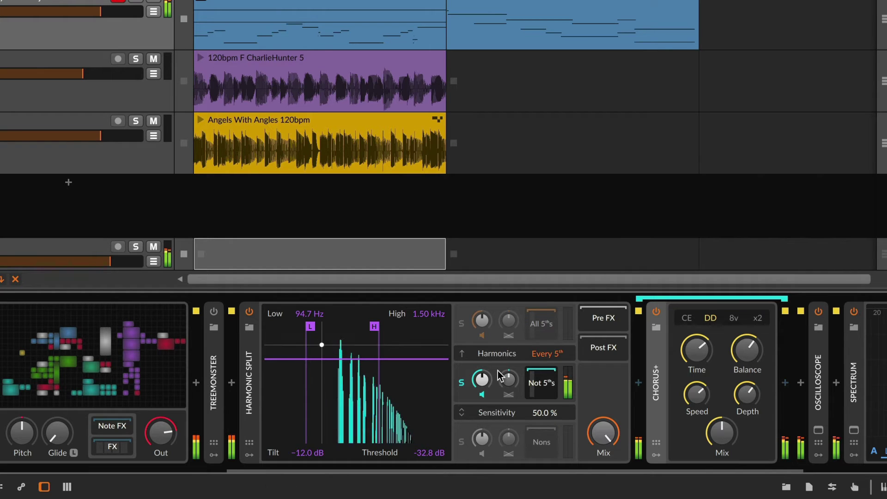
Insert a Tool after the Chorus+ in the Not 5ths chain and set its stereo width to 186 %
left_click(785, 382)
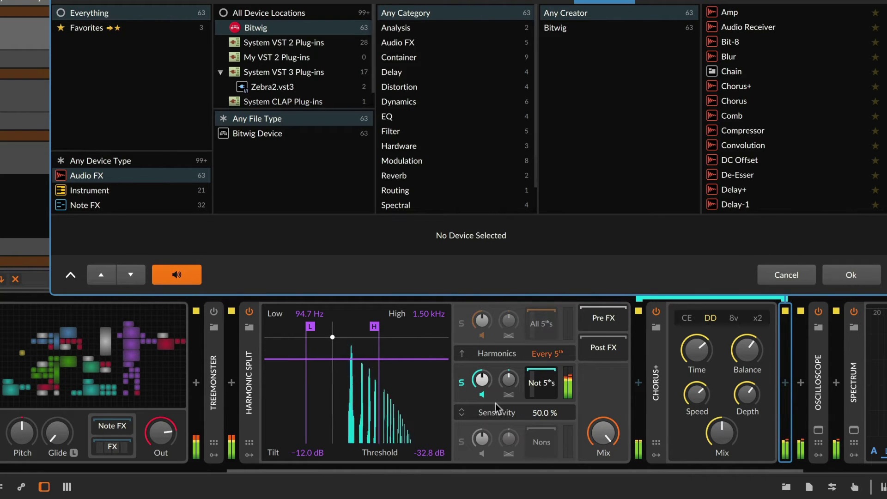
left_click(738, 175)
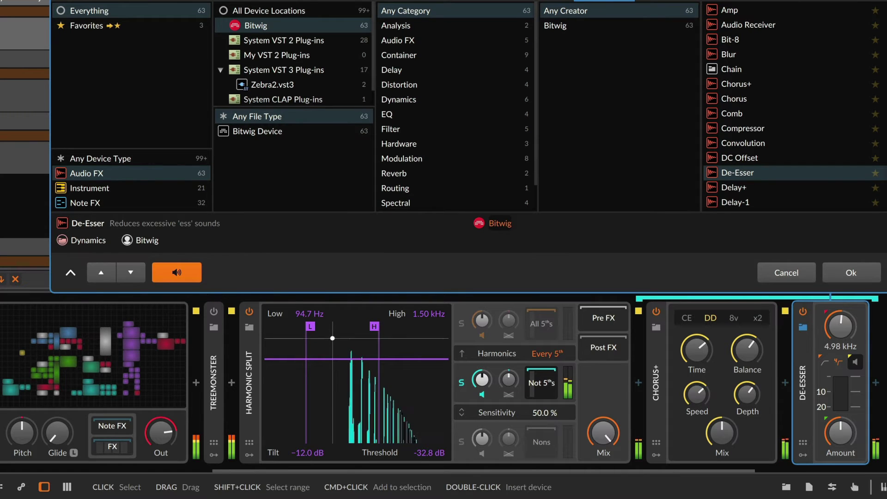
scroll(759, 93, "down", 15)
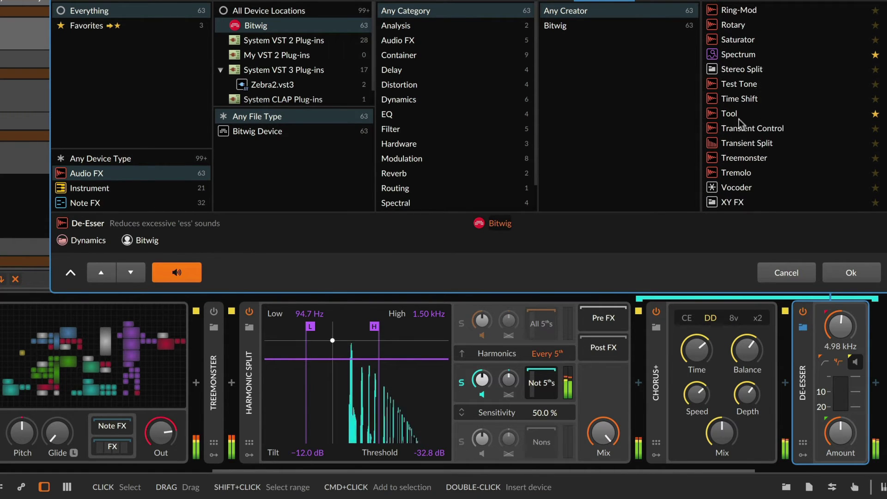
left_click(738, 114)
left_click(847, 275)
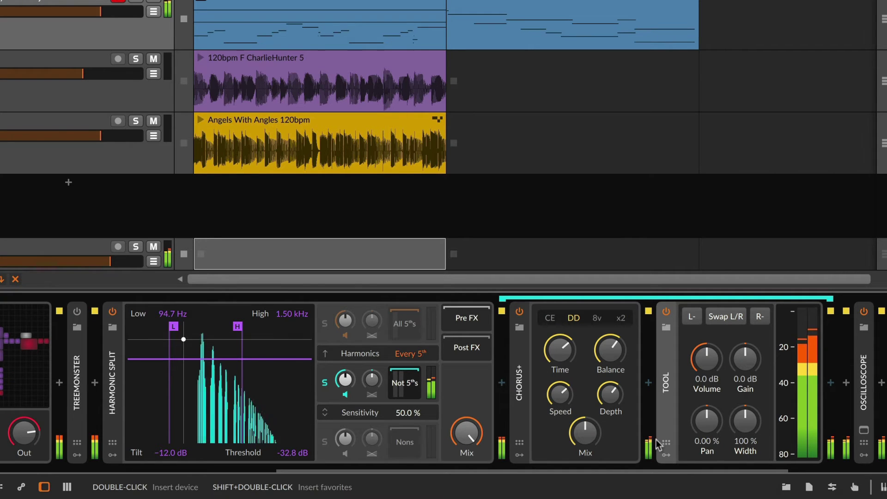
left_click_drag(749, 422, 749, 391)
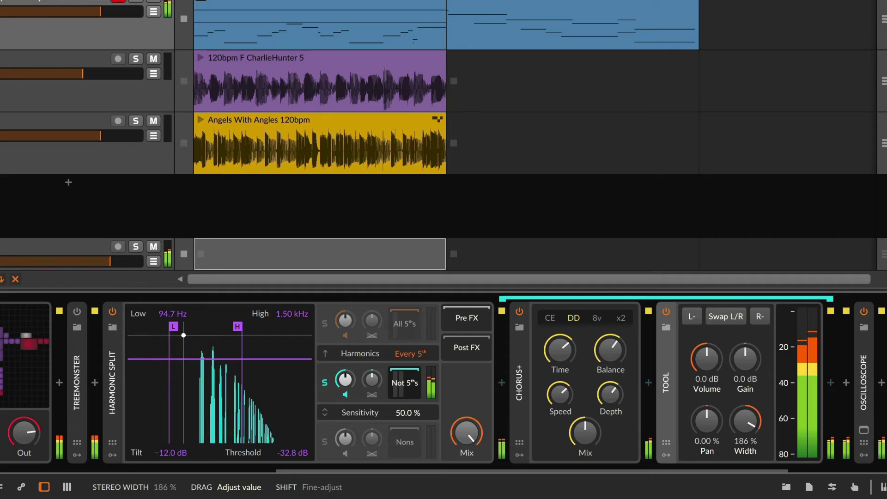
Lower the Harmonic Split's low detection frequency to 67.6 Hz and switch the solo from Not 5ths to All 5ths
left_click(325, 383)
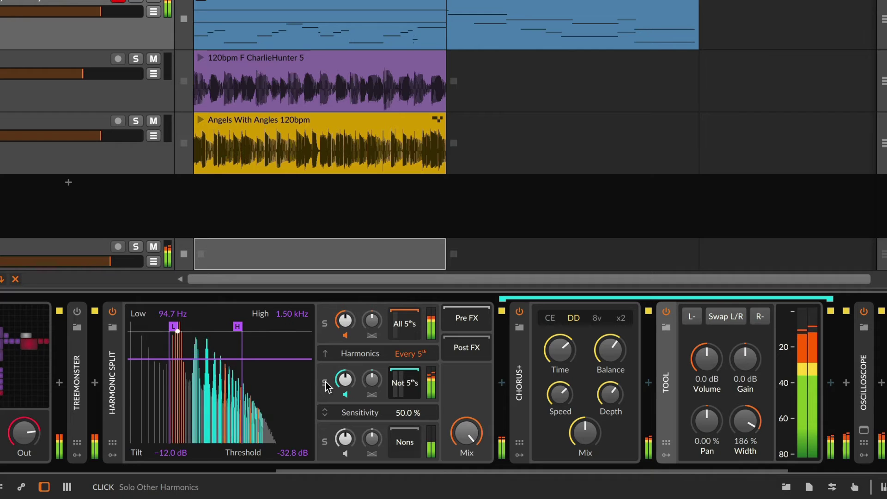
left_click_drag(174, 327, 164, 328)
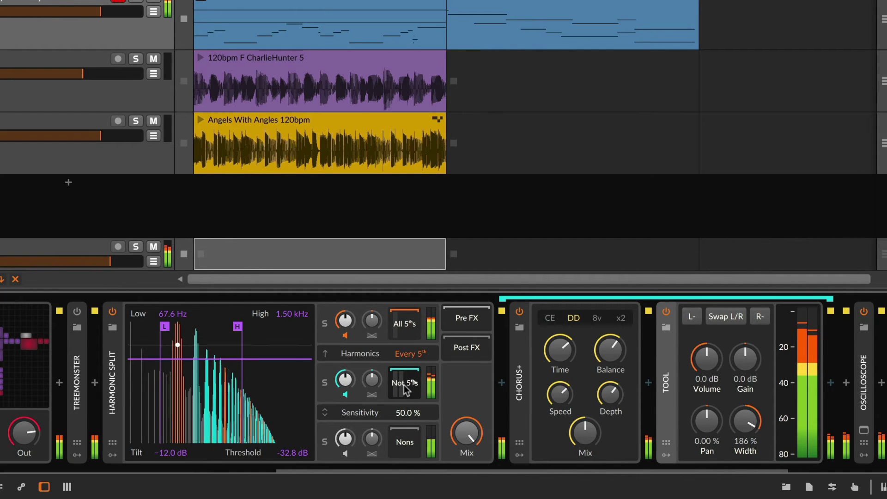
left_click(323, 324)
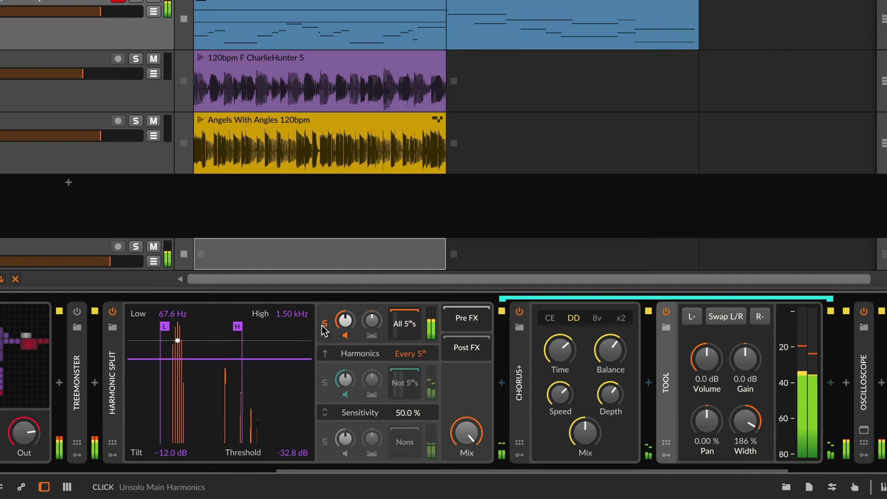
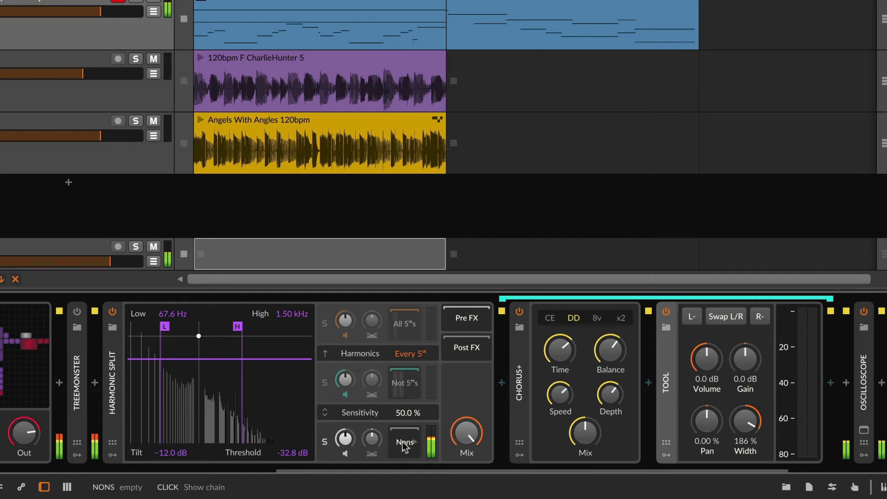
Open the Nons chain and insert a Delay+ into it
key("Delete")
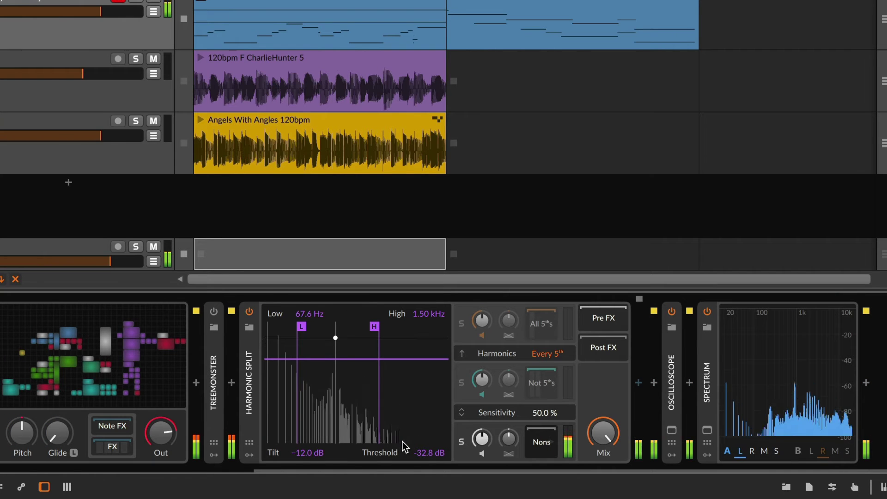
left_click(638, 390)
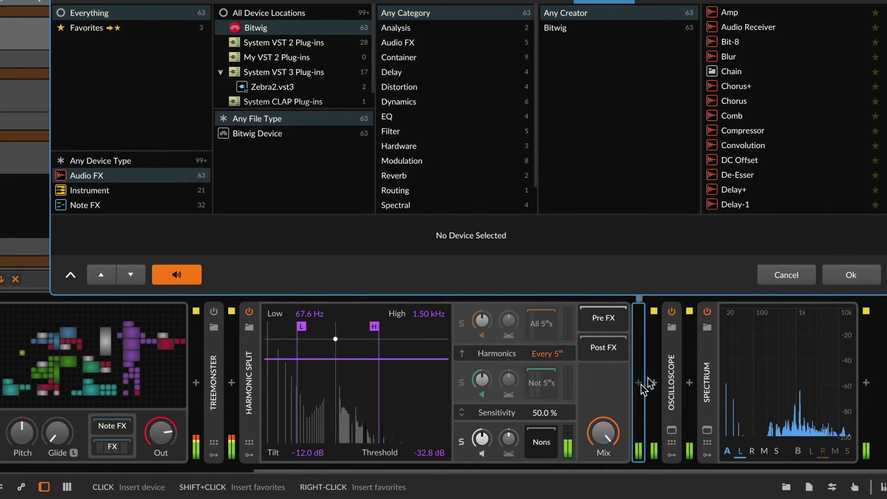
left_click(815, 192)
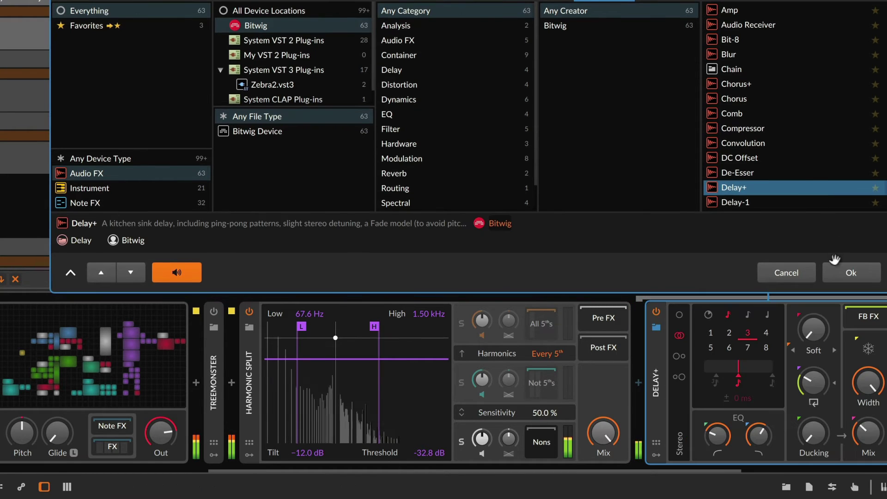
left_click(850, 272)
Raise the Delay+ feedback, set its blur amount to 33.5 % and mix to about 72 %, and switch on Forever
scroll(763, 352, "right", 5)
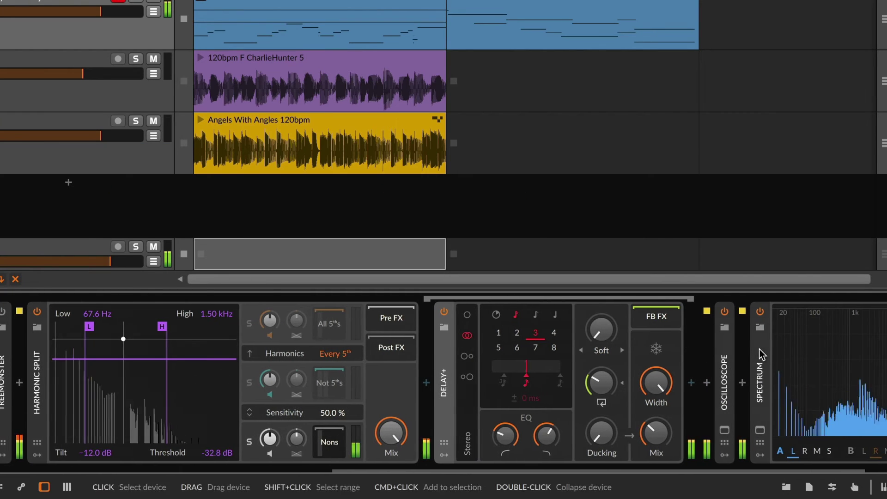
left_click_drag(588, 383, 587, 314)
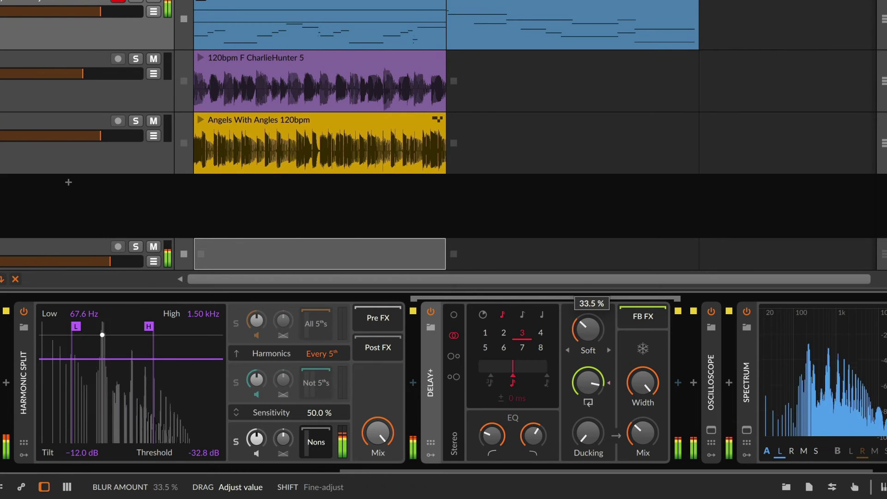
left_click_drag(643, 432, 643, 418)
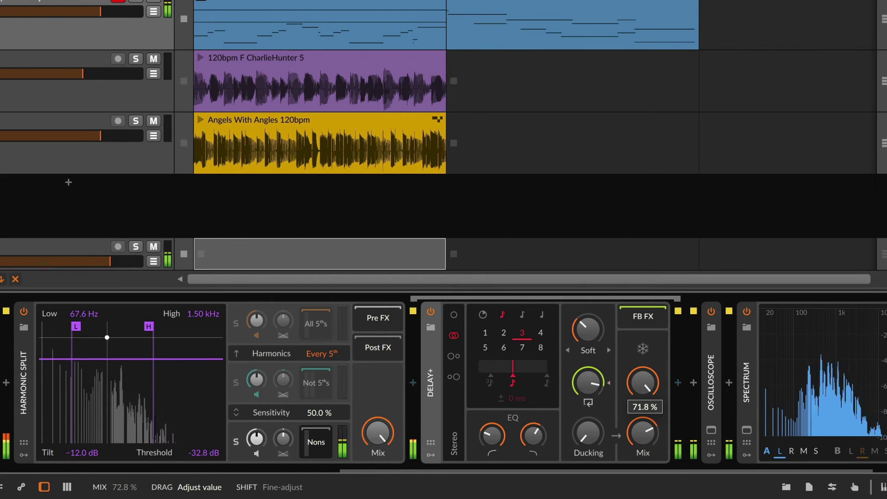
left_click(642, 353)
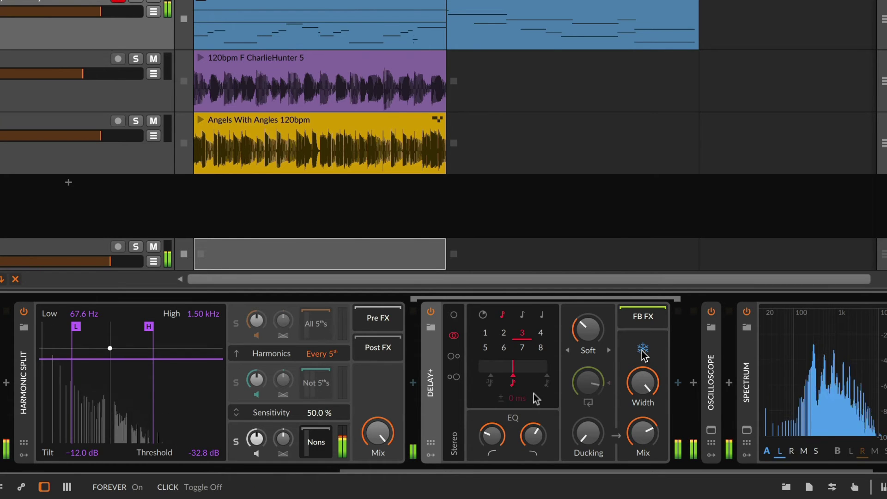
Add an Audio Sidechain modulator from the Audio-driven category to the Delay+
left_click(432, 455)
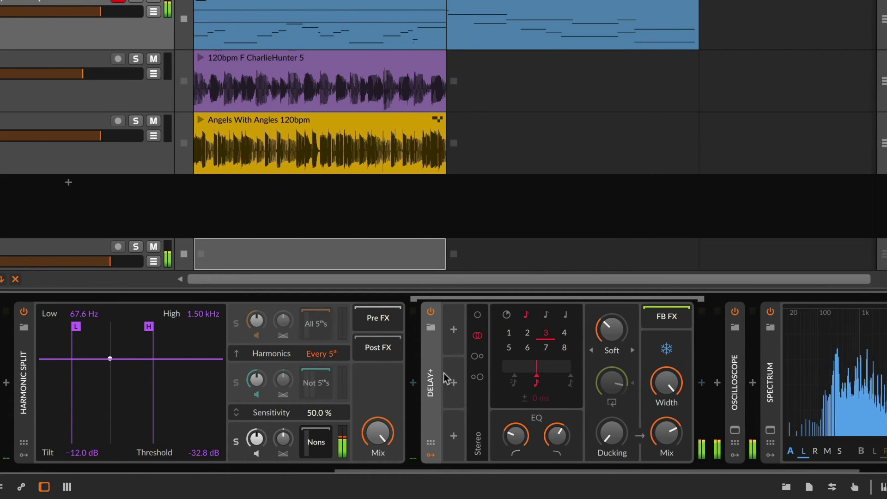
left_click(454, 331)
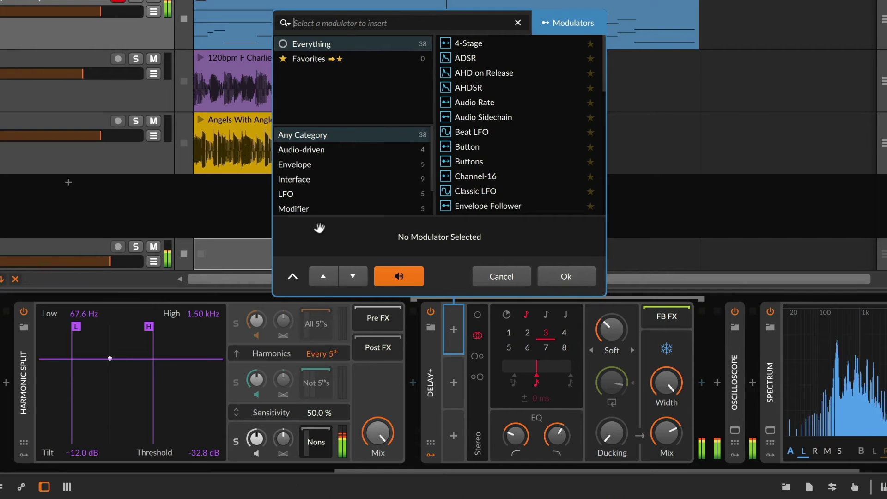
left_click(315, 149)
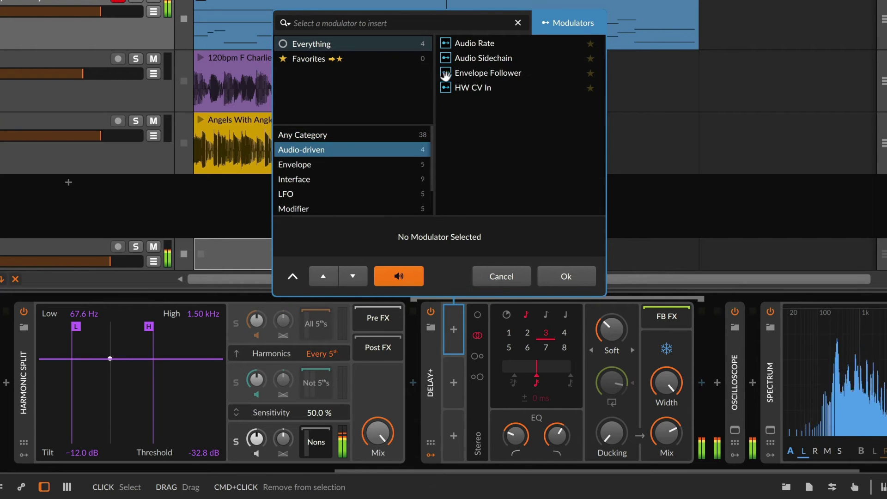
left_click(480, 59)
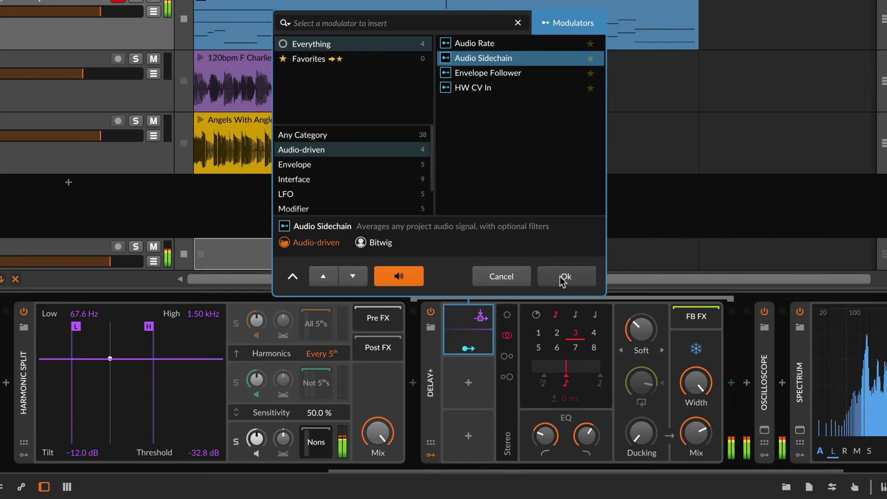
left_click(565, 277)
Shorten the Audio Sidechain's rise, raise its gain to +47.5 dB, and make it modulate the delay's Forever switch by -1.00
left_click(473, 324)
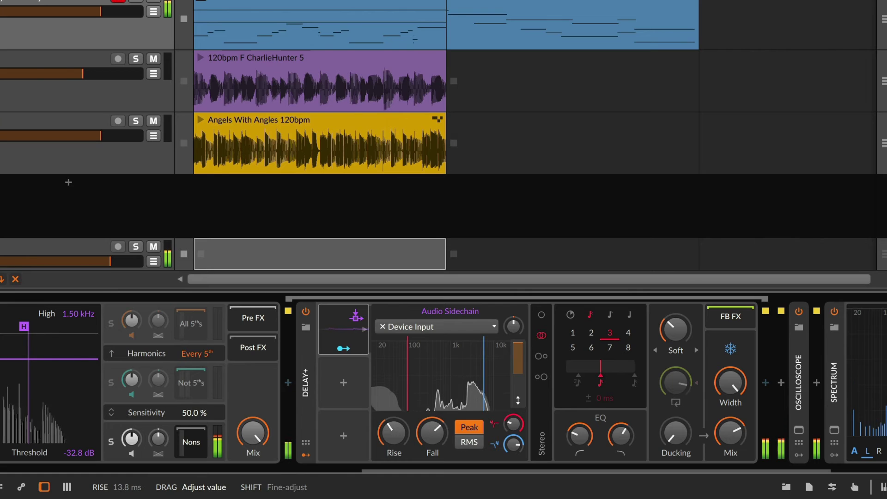
left_click_drag(513, 326, 513, 296)
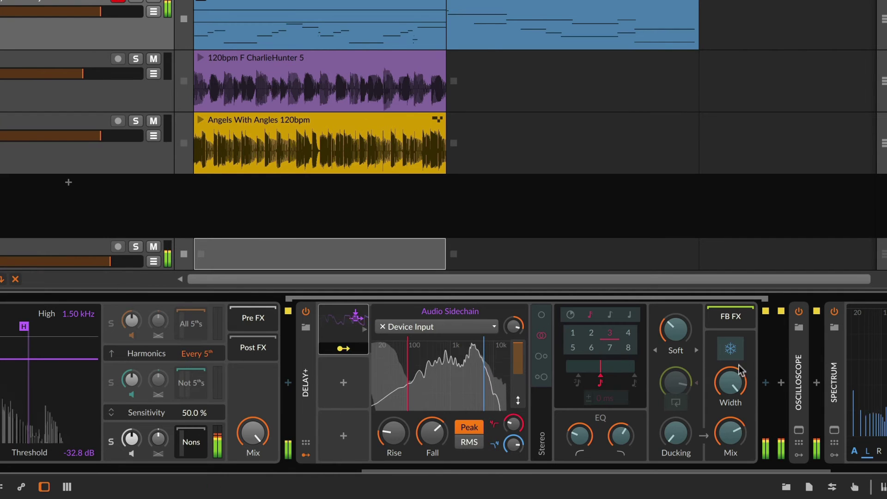
left_click_drag(731, 353, 732, 383)
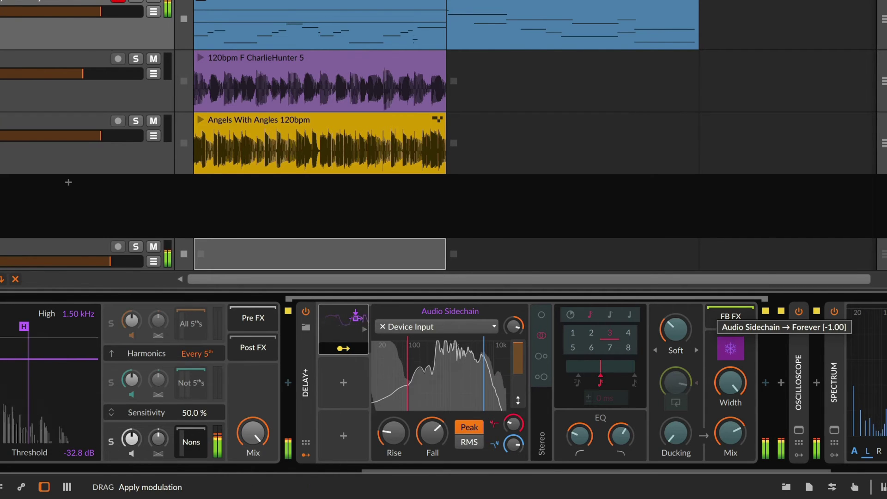
mouse_move(730, 433)
left_mouse_down()
mouse_move(731, 443)
mouse_move(732, 431)
left_mouse_up()
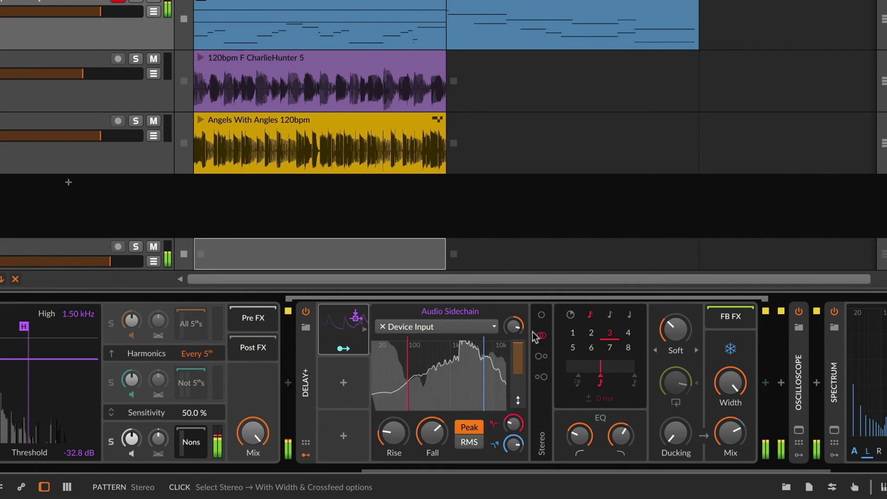
left_click_drag(515, 332, 510, 330)
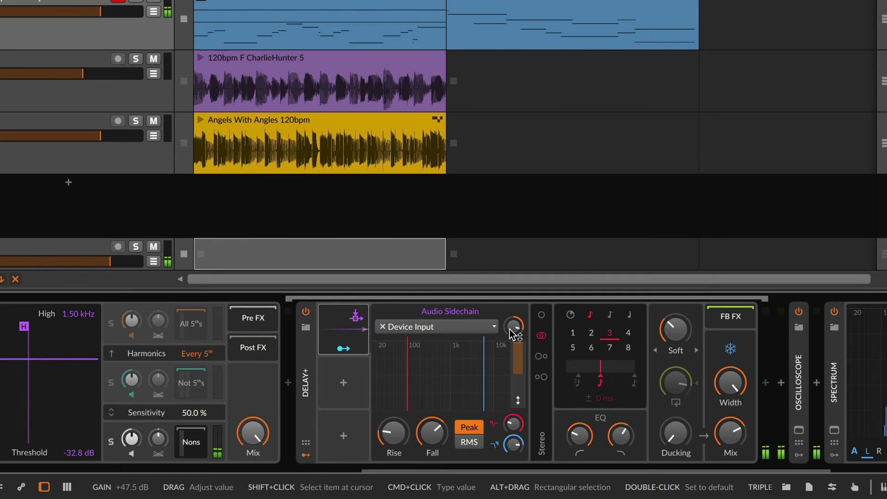
Unsolo the Nons channel and collapse the Audio Sidechain's settings
left_click(110, 444)
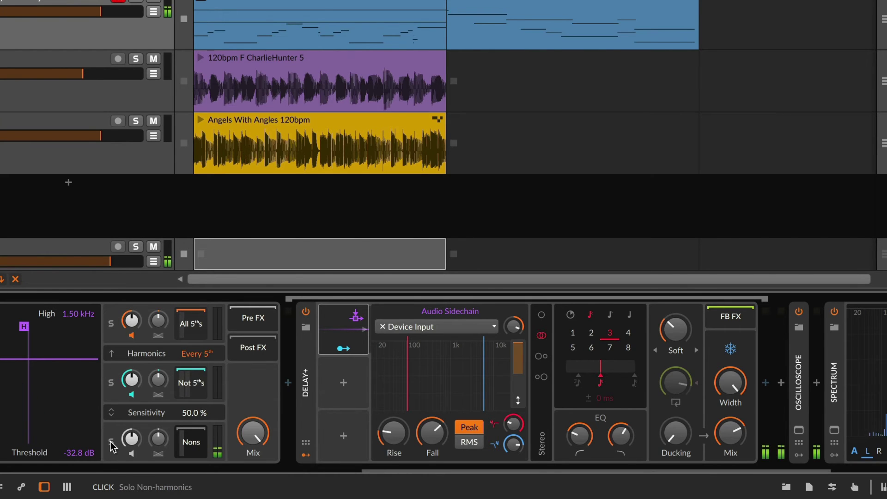
scroll(110, 442, "up", 3)
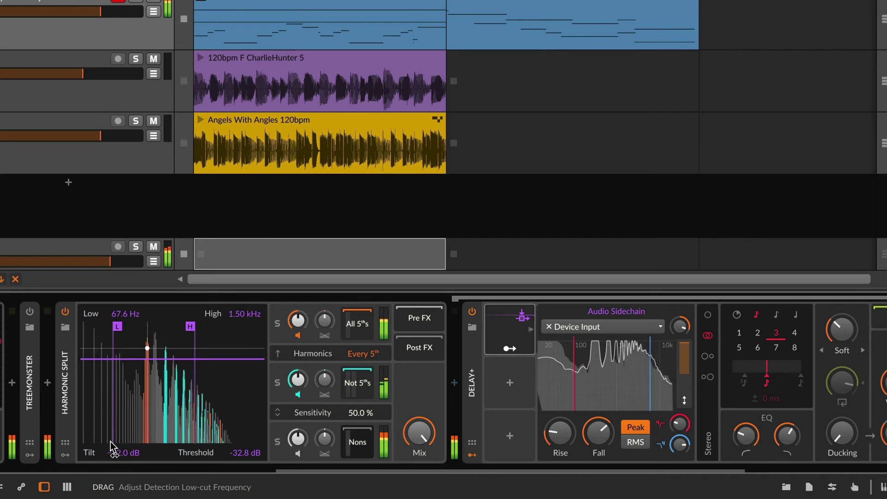
left_click(513, 328)
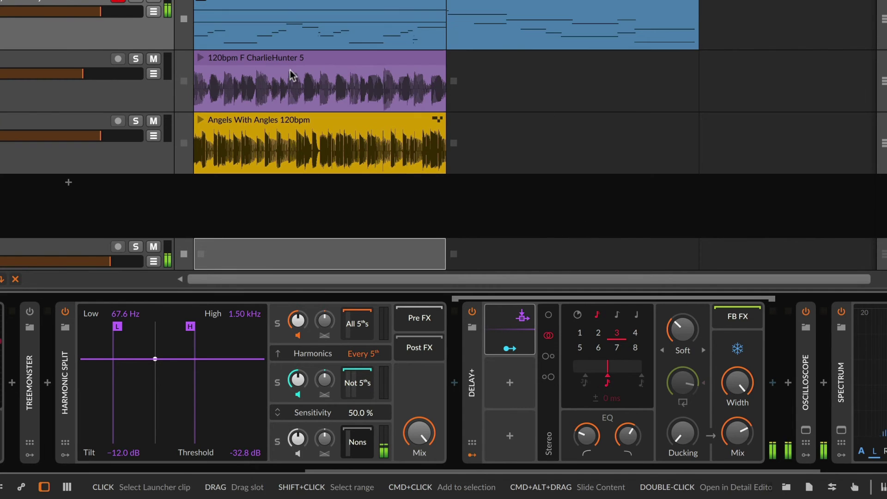
Solo and select the Audio 2 track and launch its 120bpm F CharlieHunter 5 clip
left_click(135, 59)
left_click(97, 61)
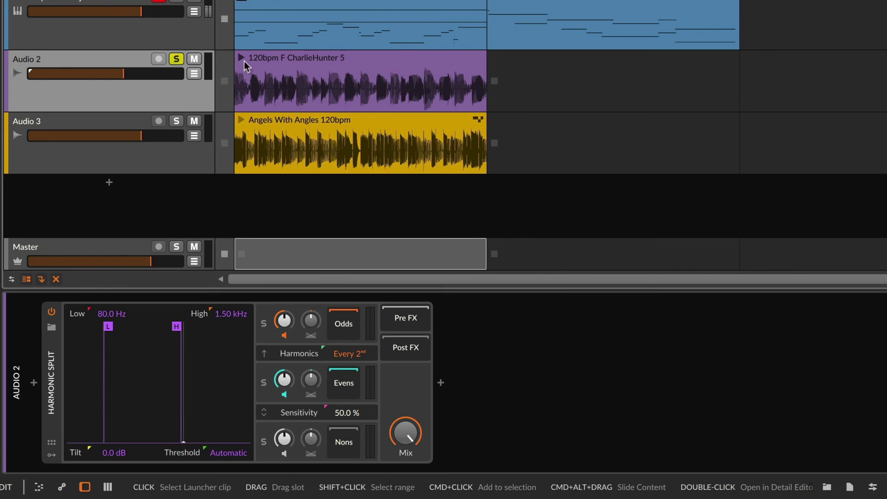
left_click(240, 58)
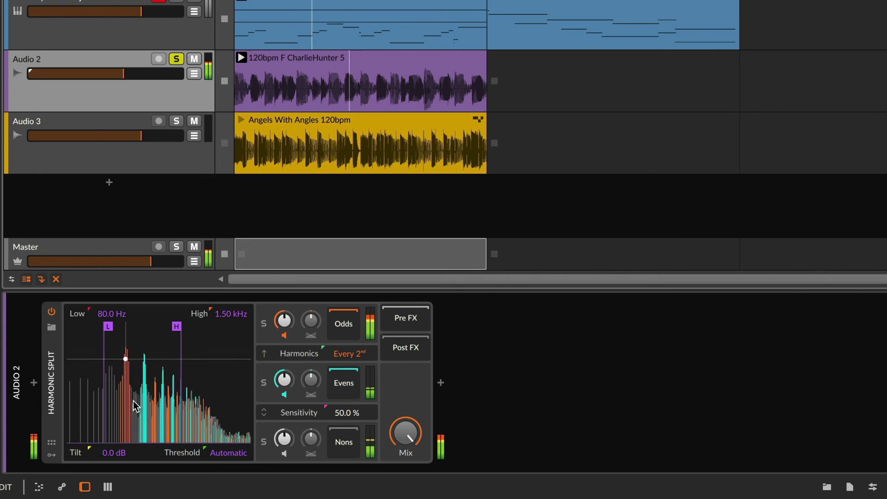
Audition the Harmonics setting Fundamental with the Fund. channel soloed, and return to Every 2nd with no channel soloed
left_click_drag(352, 354, 352, 342)
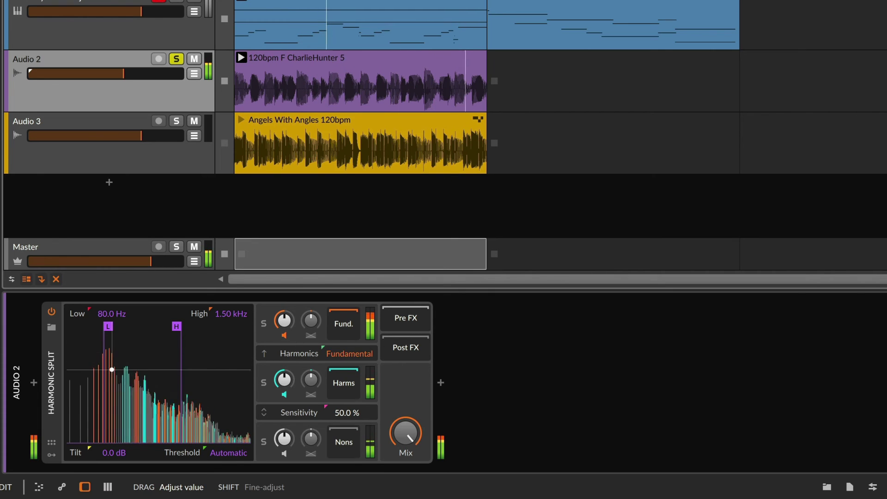
left_click(264, 327)
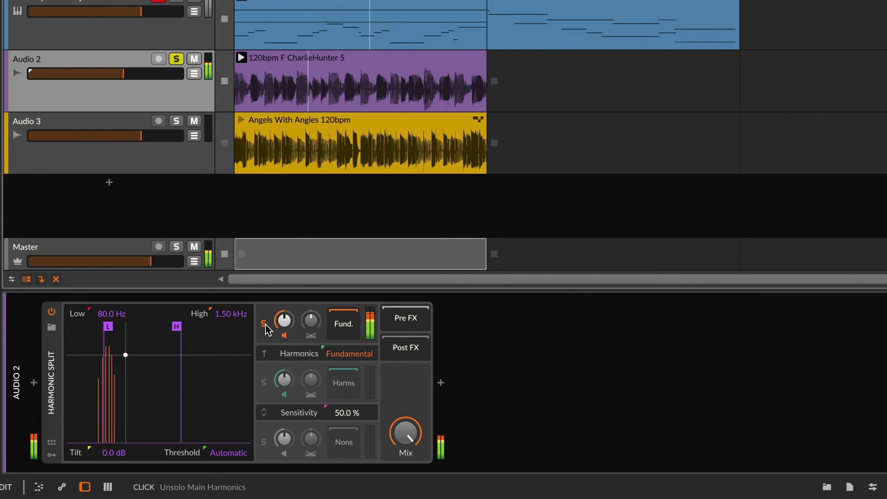
left_click(265, 328)
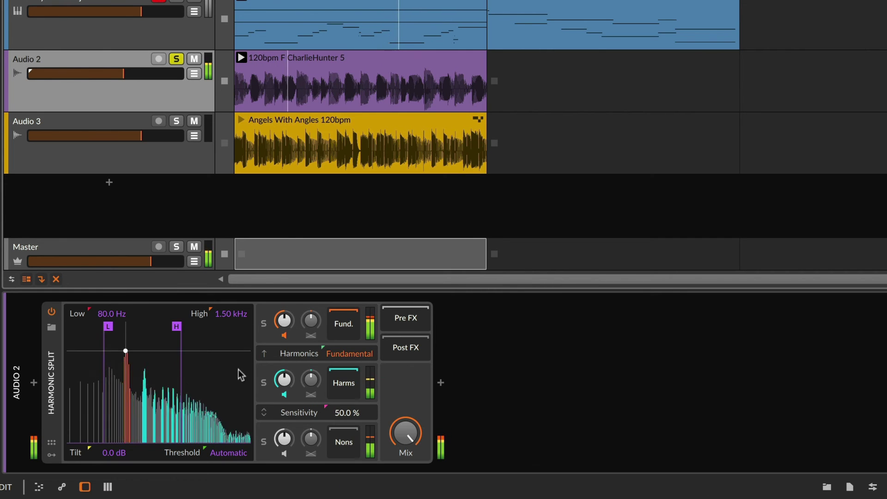
left_click_drag(353, 356, 355, 358)
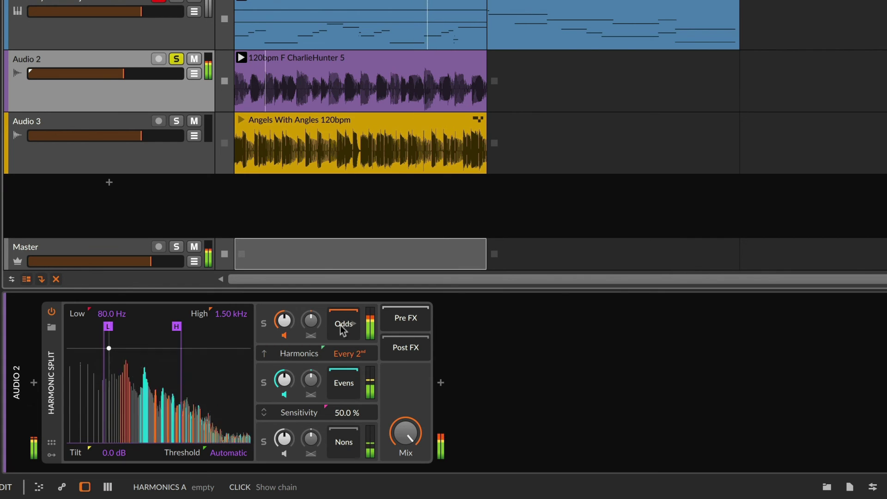
With the Odds channel soloed, insert Convolution in its chain and raise the reverb's Wet Gain, and unsolo Odds
left_click(441, 383)
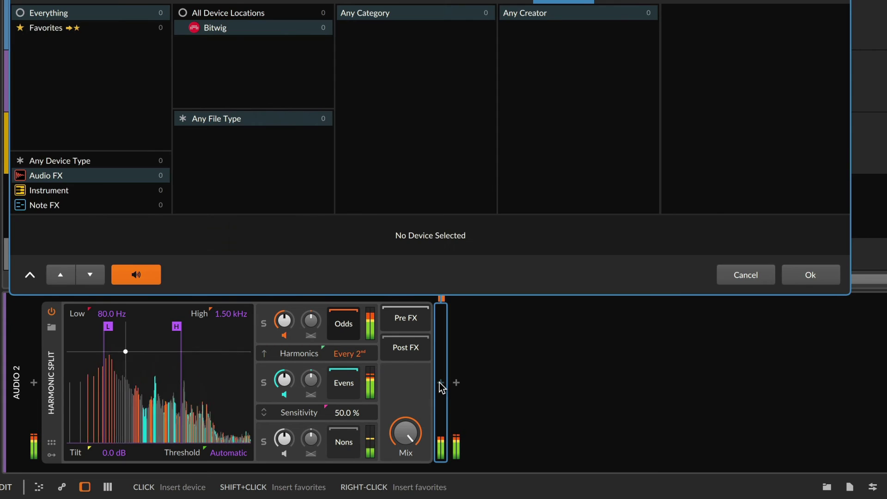
left_click(263, 325)
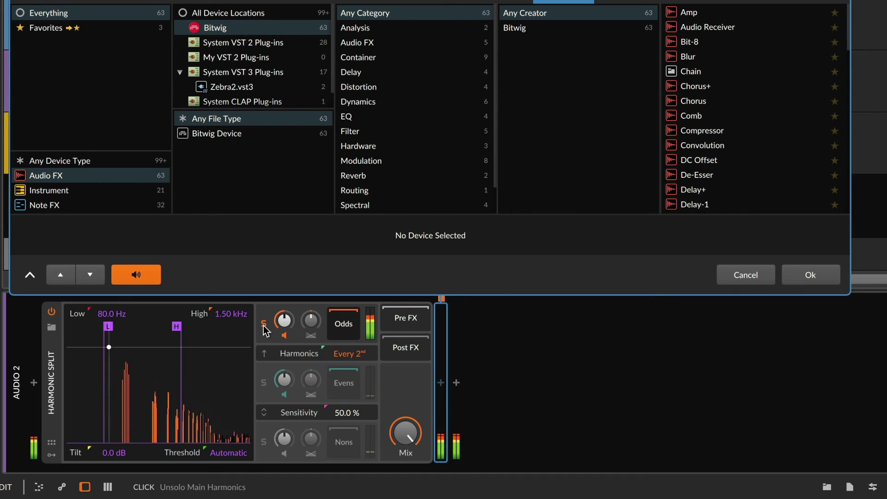
left_click(669, 146)
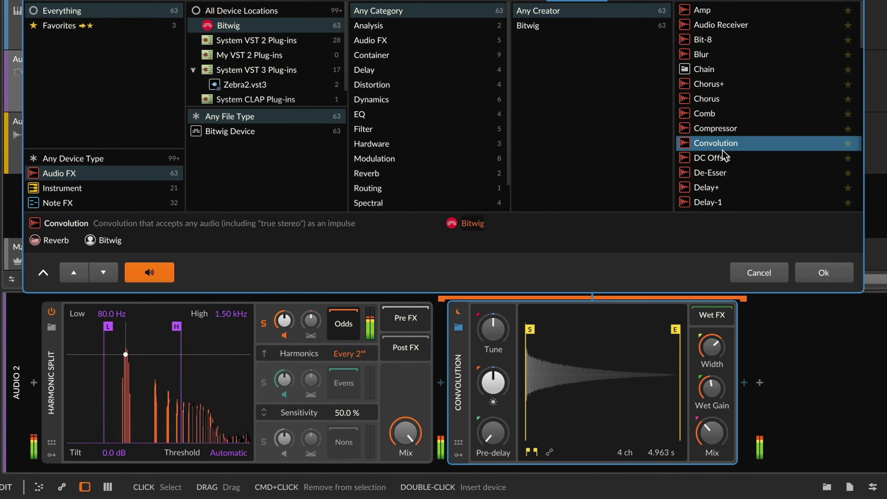
left_click(824, 278)
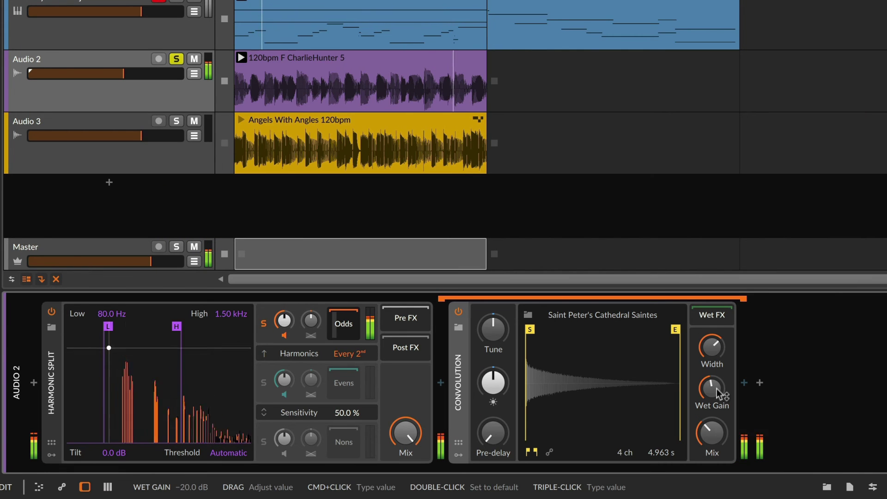
left_click_drag(712, 389, 711, 389)
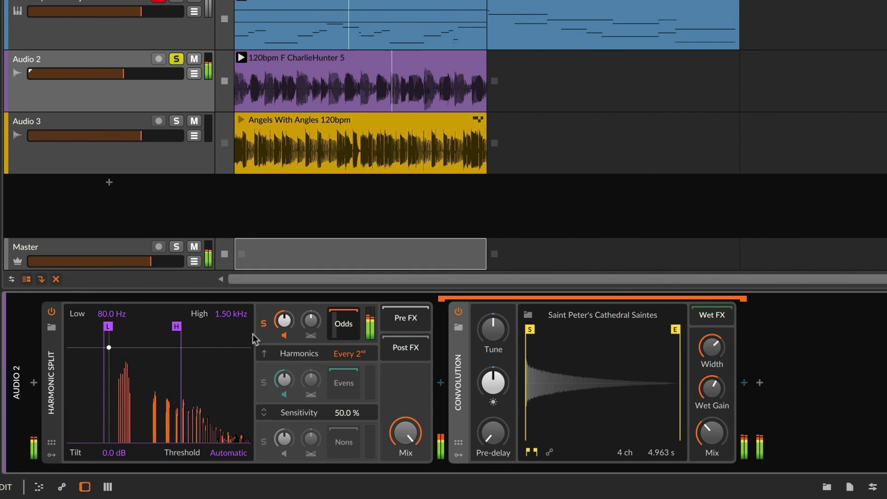
left_click(264, 325)
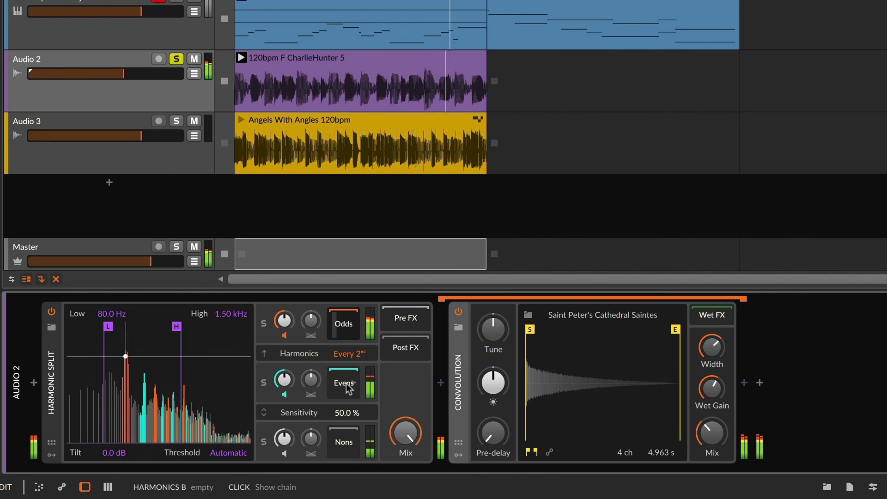
Solo the Evens channel and insert the Ladder filter in its chain
left_click(264, 384)
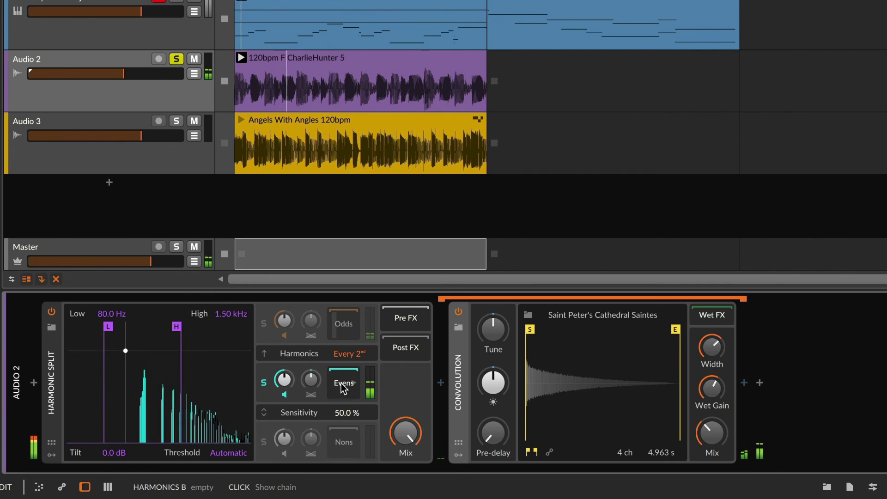
key("Delete")
left_click(441, 384)
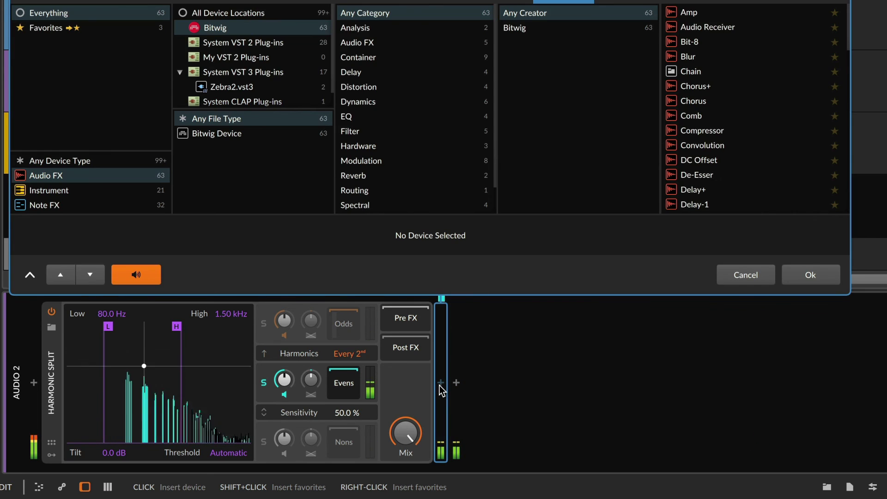
type("ladder")
key("Down")
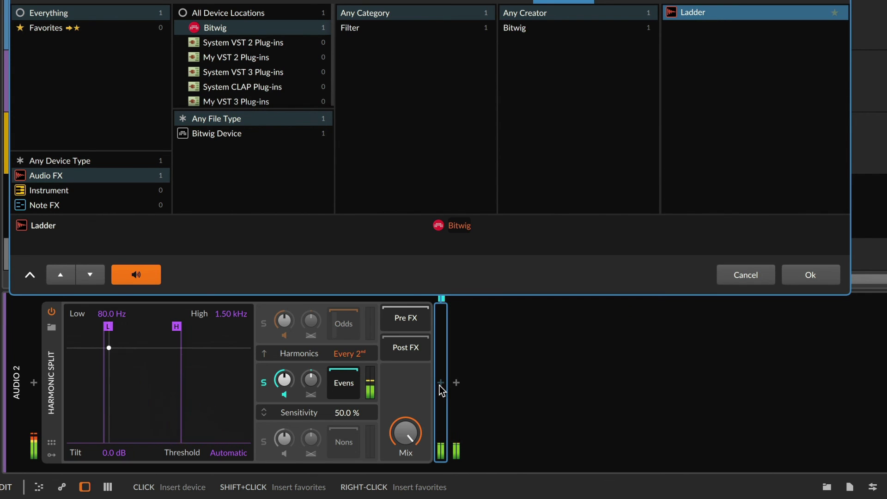
key("Return")
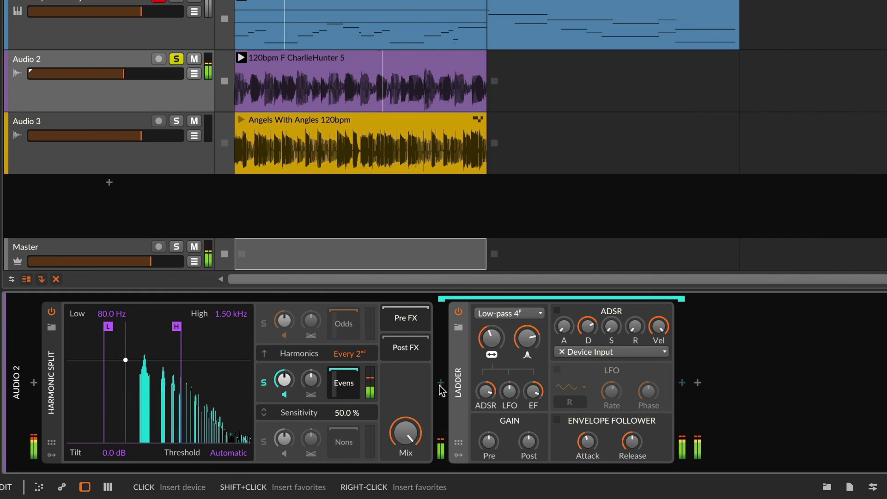
Raise the Ladder's Pre gain and set its LFO amount to about +28.80 st, and unsolo Evens
left_click_drag(489, 442, 488, 423)
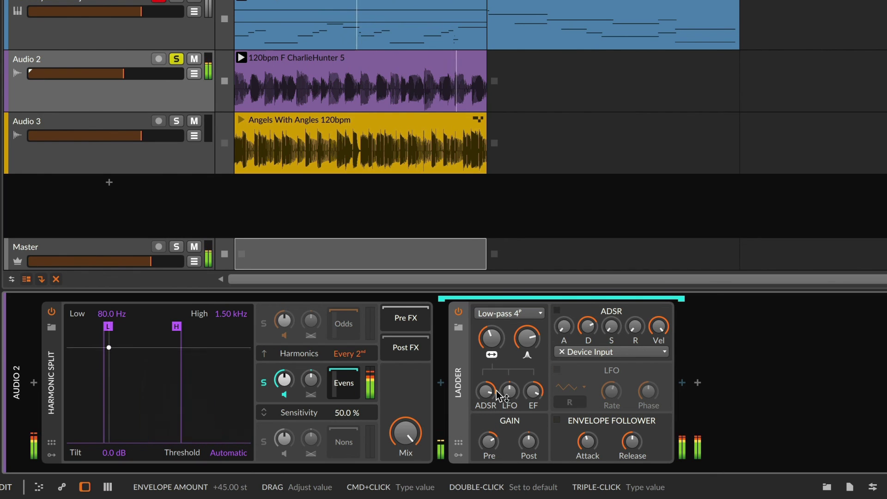
left_click_drag(509, 391, 509, 365)
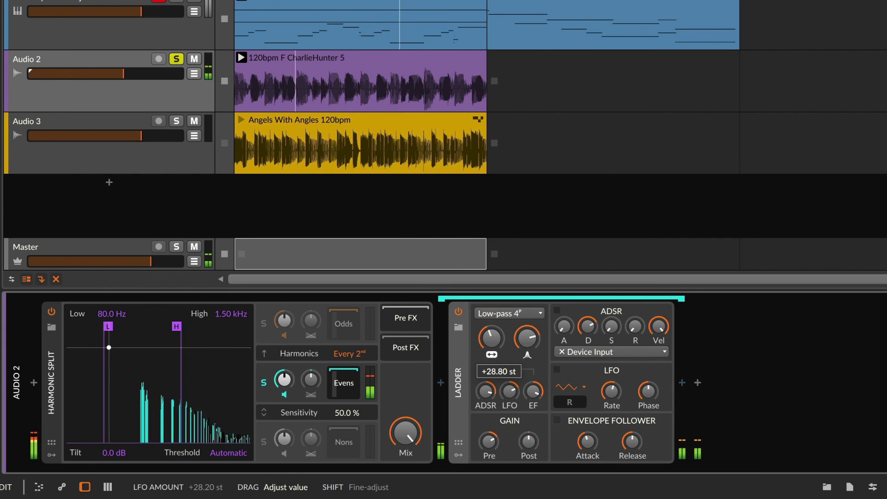
left_click(265, 384)
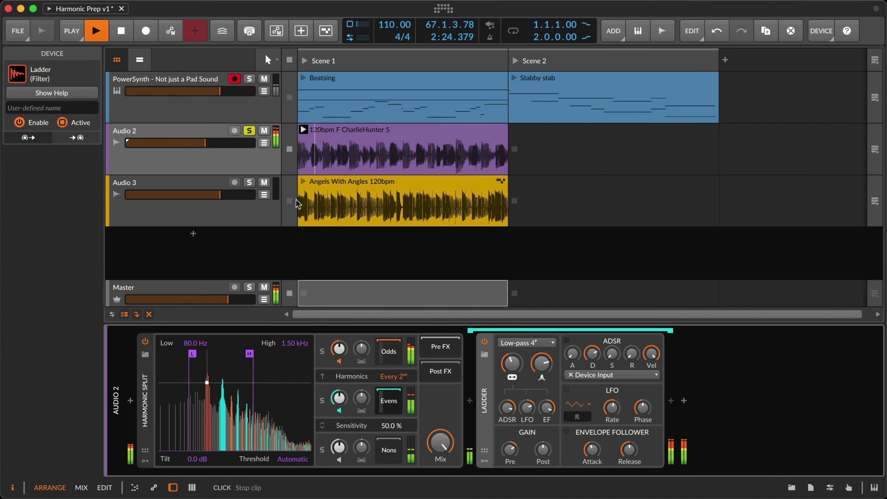
Unsolo Audio 2, launch Audio 3's Angels With Angles 120bpm clip alongside it, and select the PowerSynth track
left_click(250, 132)
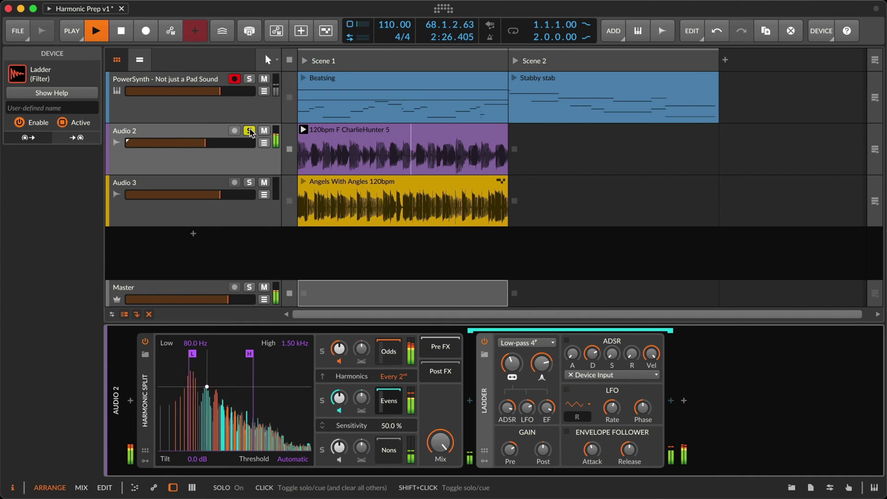
left_click(304, 181)
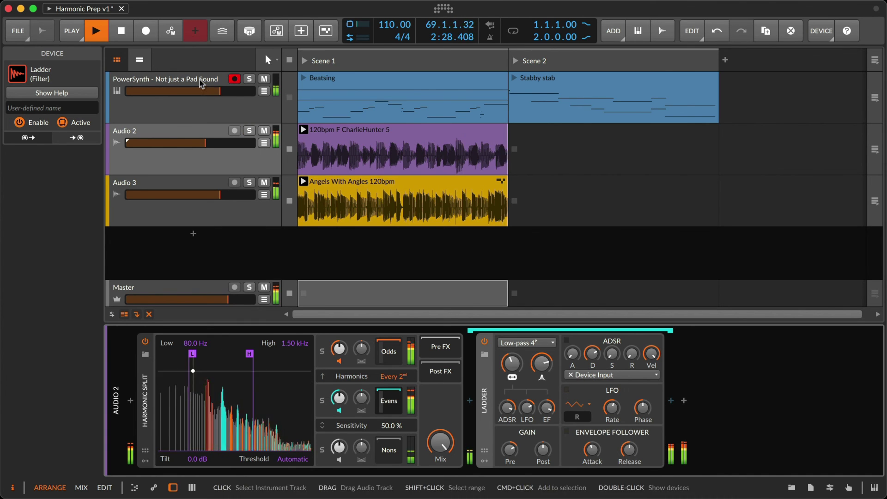
left_click(197, 79)
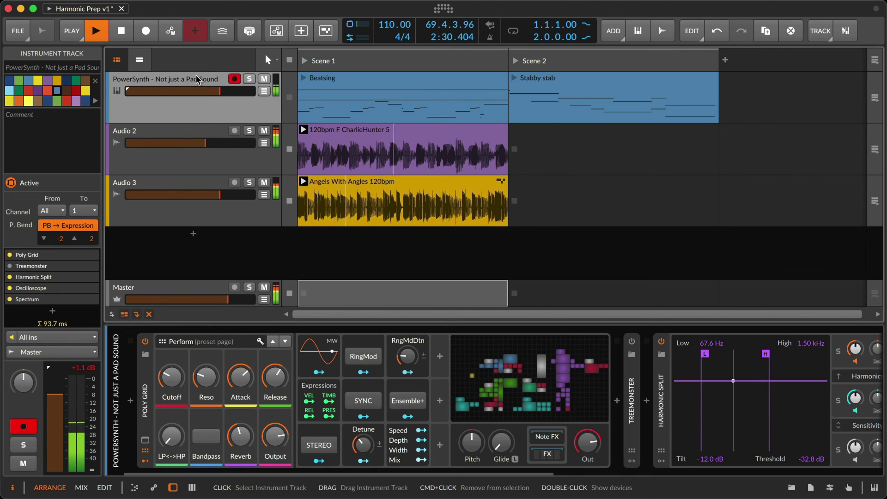